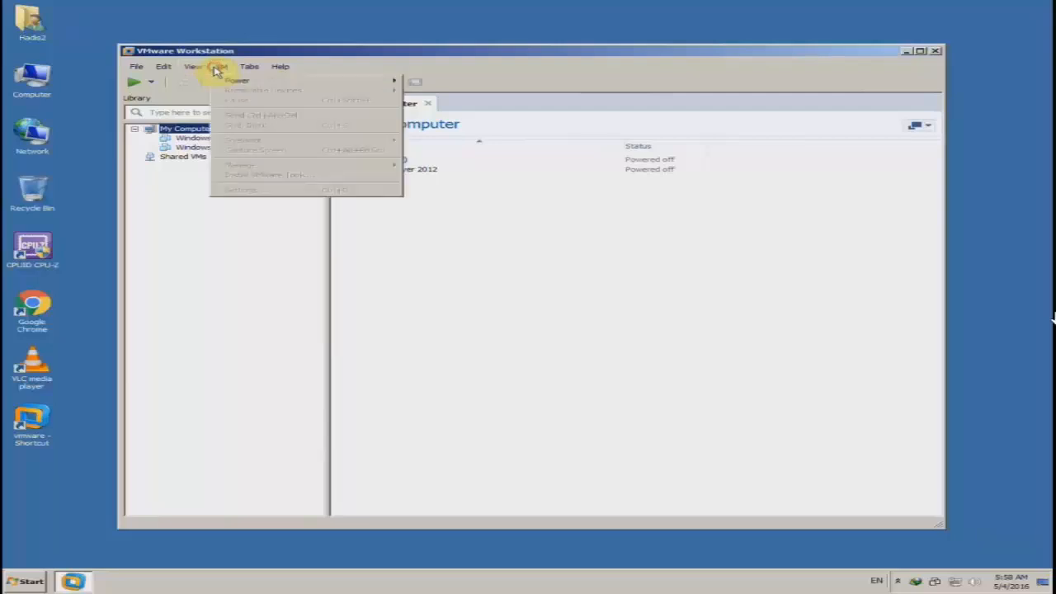
# Step: Maximize the VMware Workstation window to fill the screen
pyautogui.click(247, 52)
pyautogui.moveTo(247, 53); pyautogui.dragTo(255, 59)
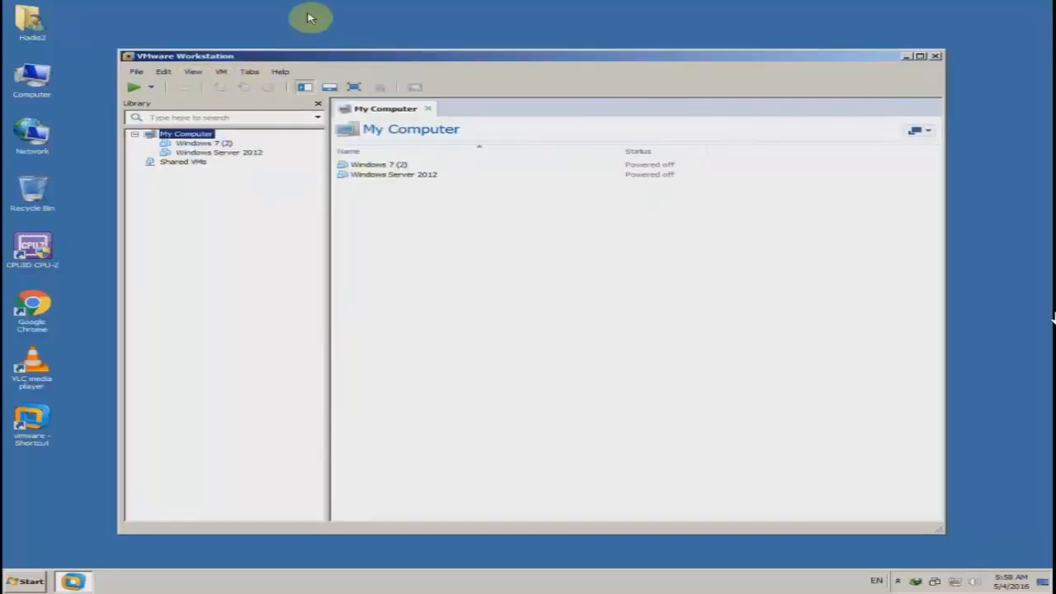
pyautogui.moveTo(403, 60); pyautogui.dragTo(387, 55)
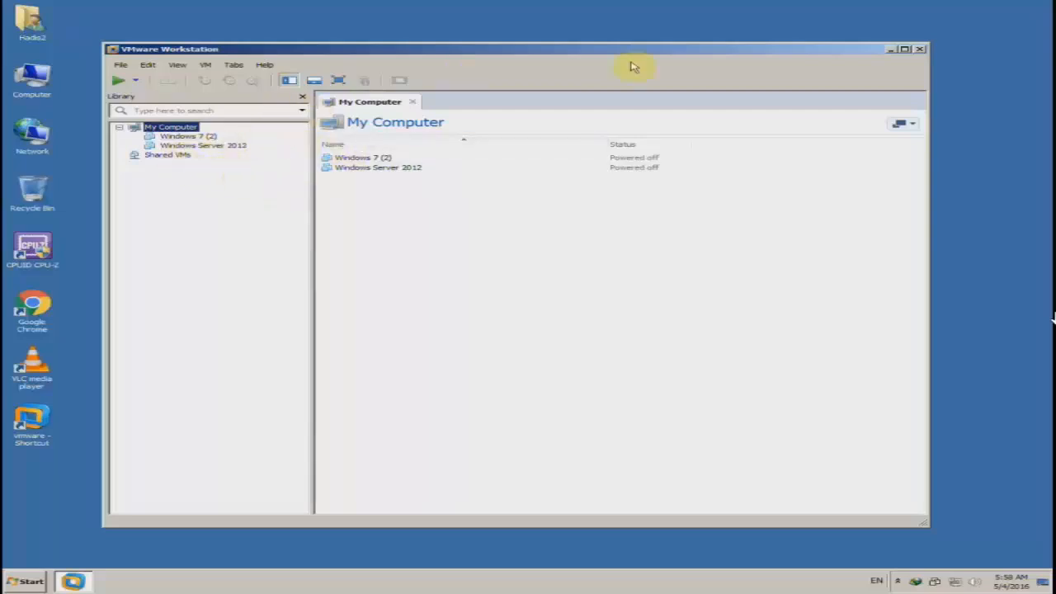
pyautogui.click(905, 51)
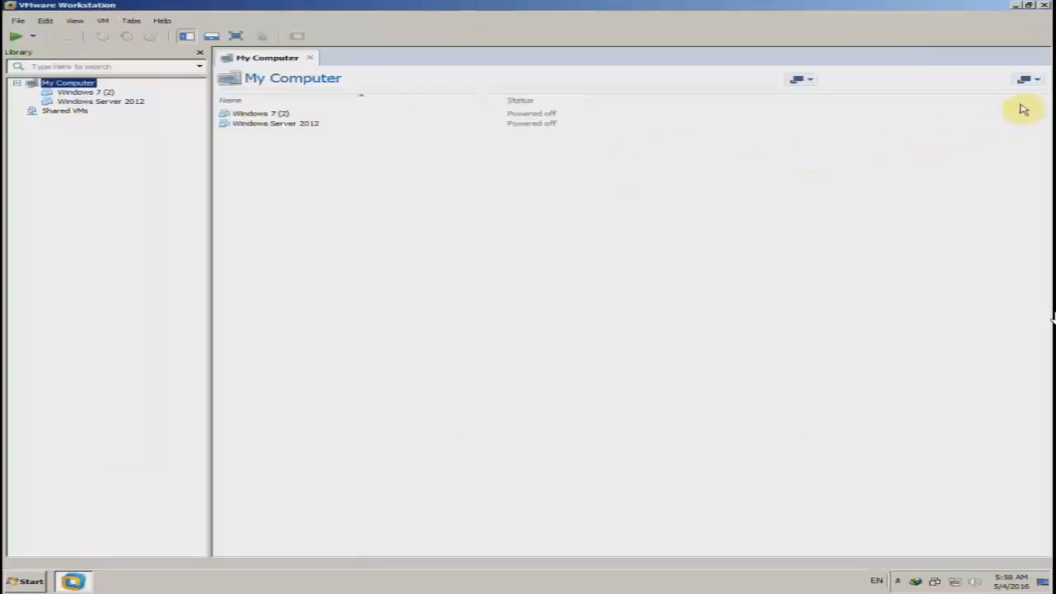
# Step: Display the virtual machines under My Computer as medium thumbnails
pyautogui.click(1036, 83)
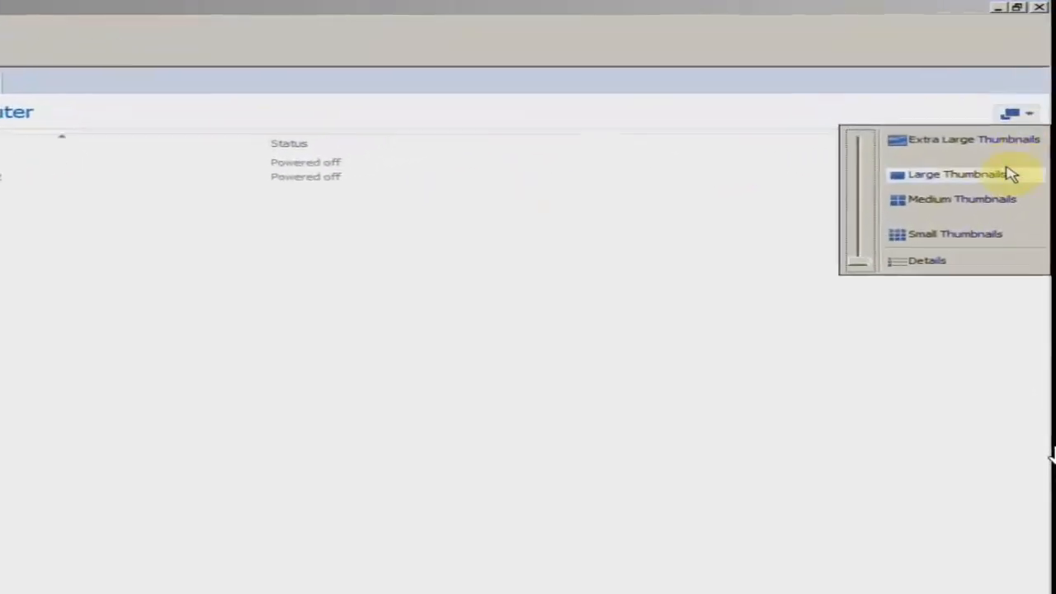
pyautogui.click(987, 252)
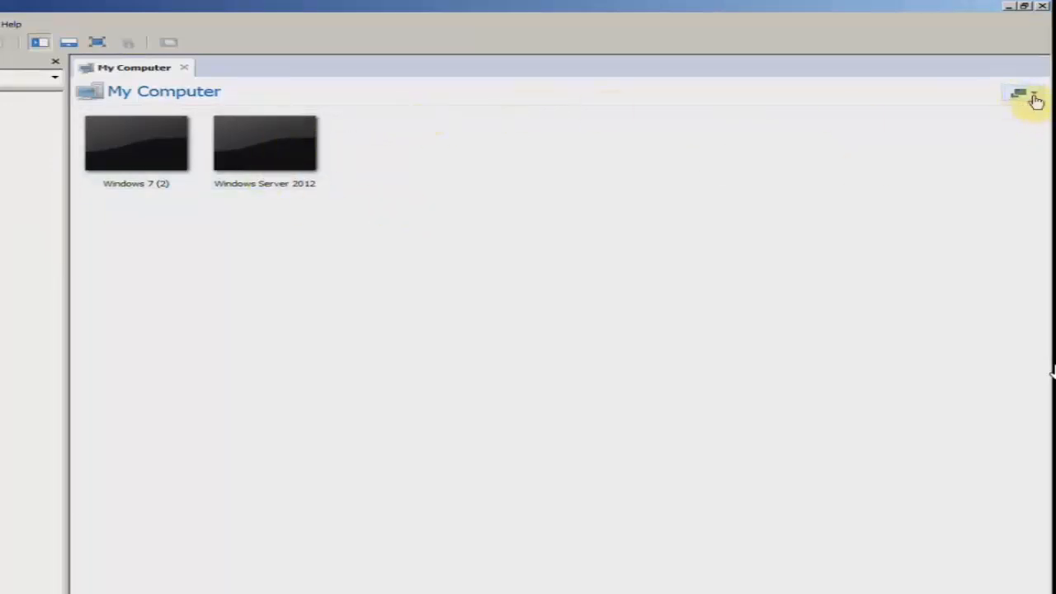
pyautogui.click(1030, 96)
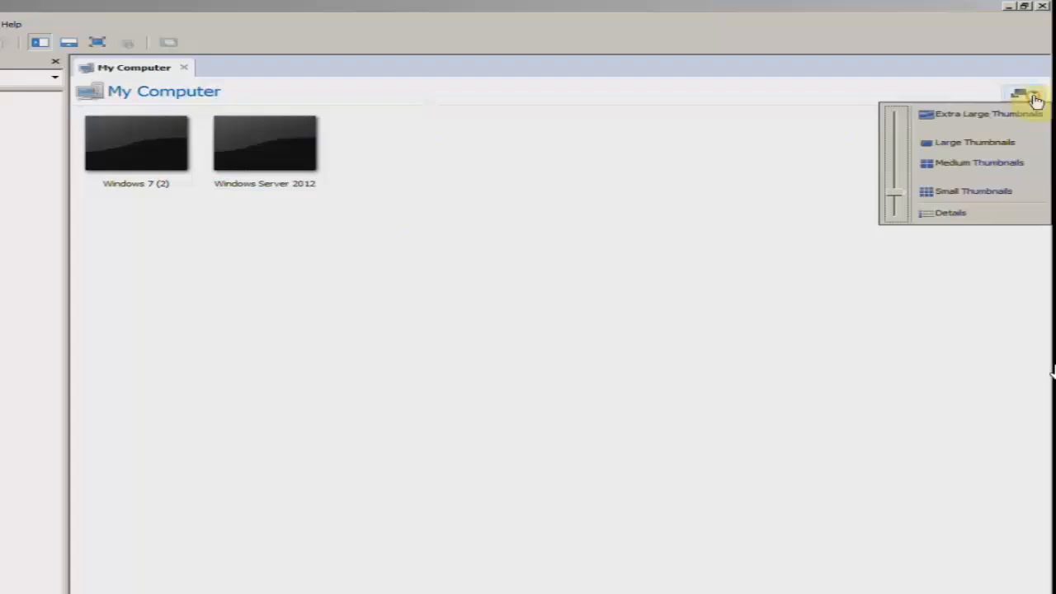
pyautogui.click(982, 161)
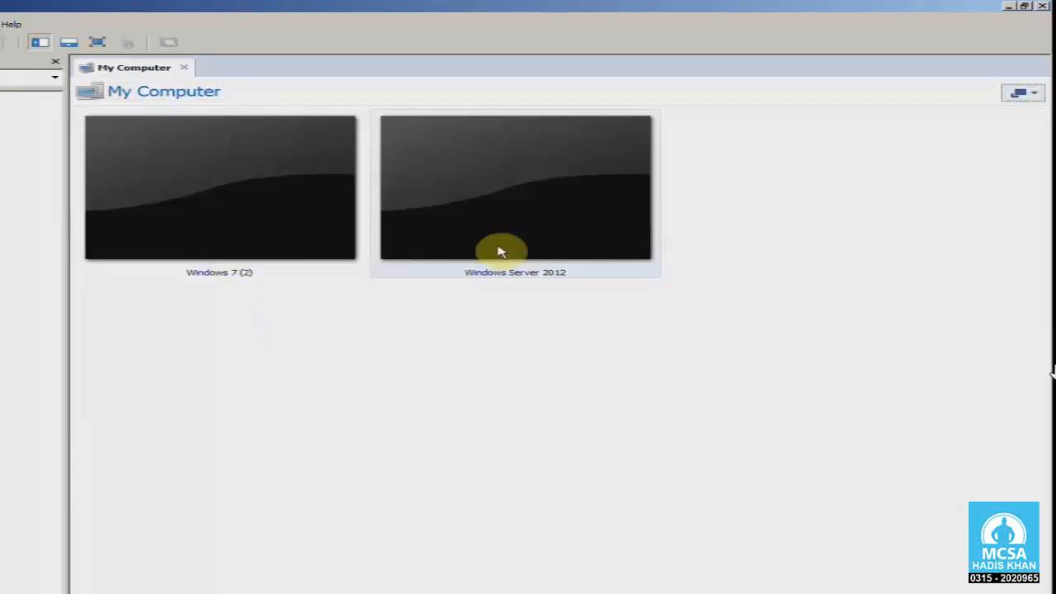
# Step: Examine the commands offered for the Windows 7 (2) and Windows Server 2012 virtual machines under My Computer
pyautogui.click(262, 236)
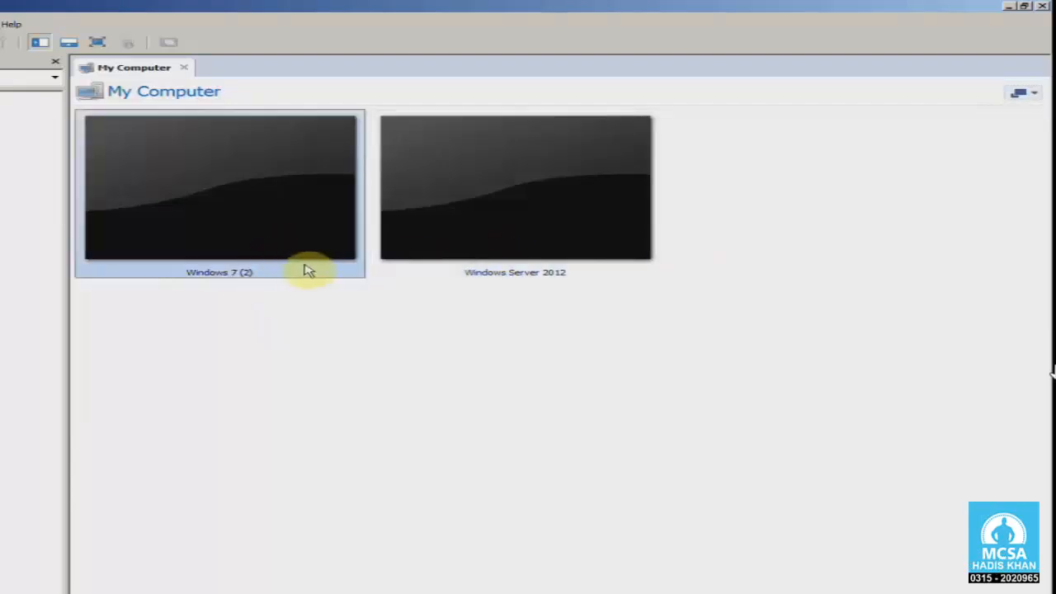
pyautogui.rightClick(254, 236)
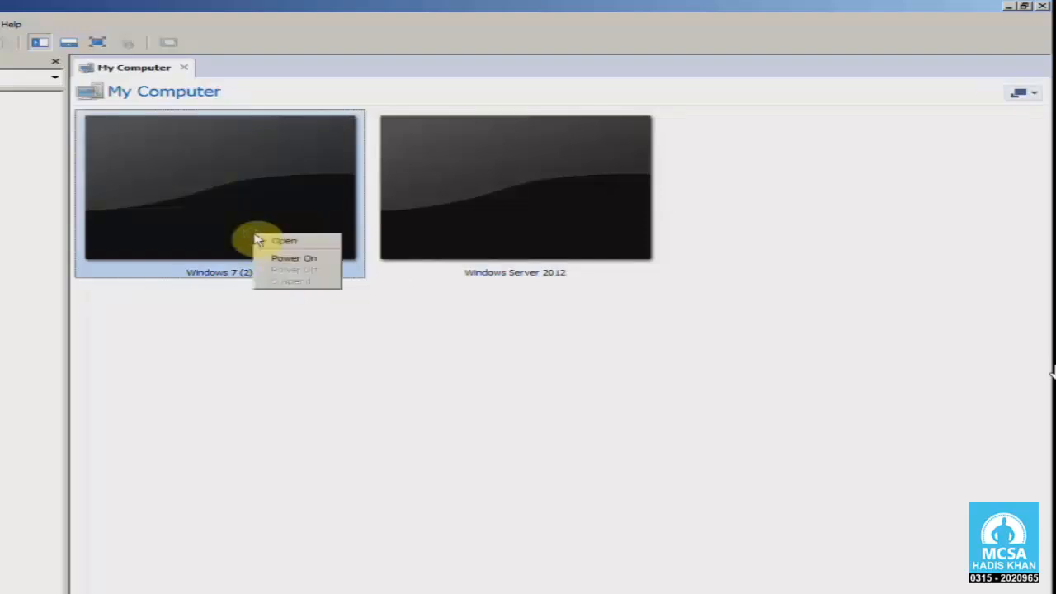
pyautogui.click(493, 229)
pyautogui.rightClick(488, 225)
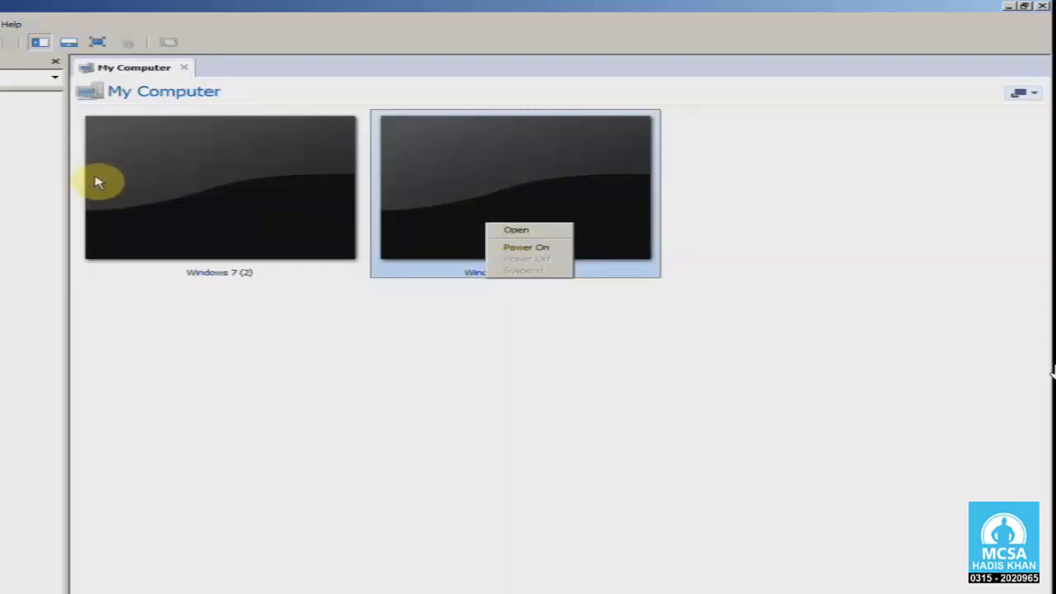
pyautogui.click(182, 368)
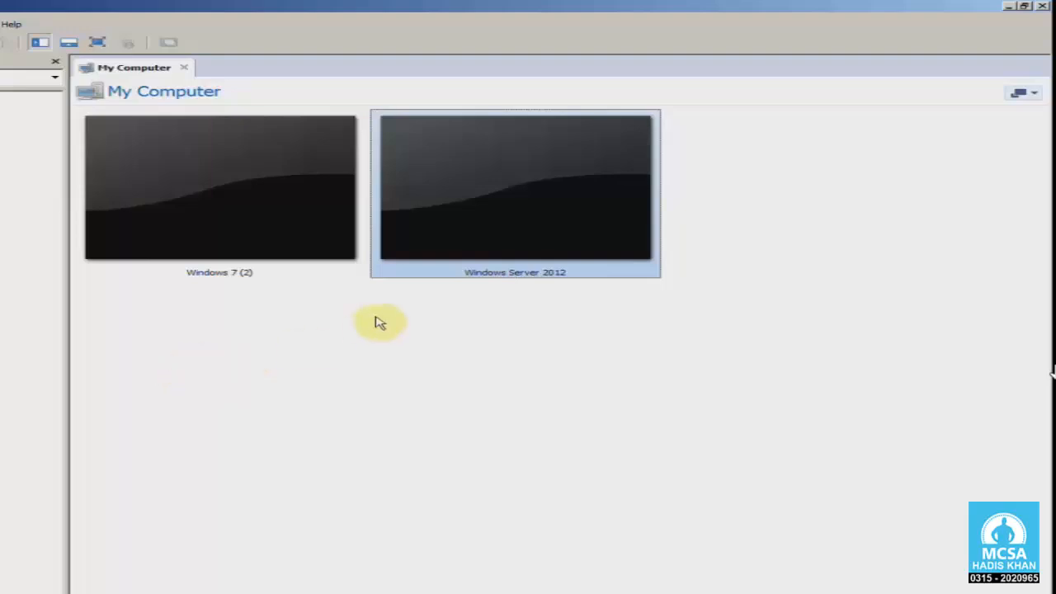
pyautogui.click(278, 250)
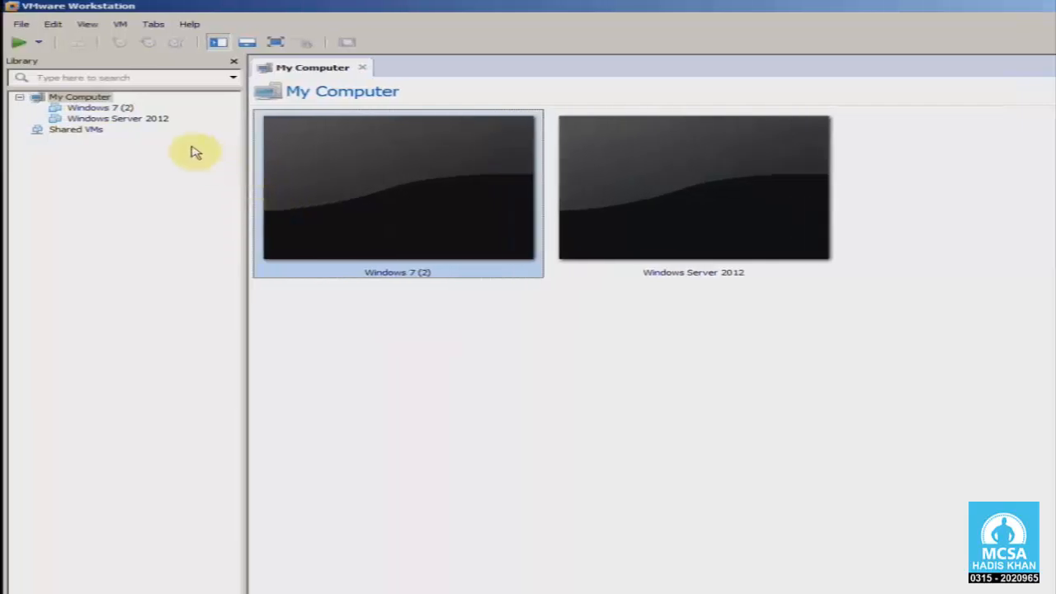
# Step: Open the Windows Server 2012 virtual machine and review its available snapshot commands
pyautogui.click(139, 122)
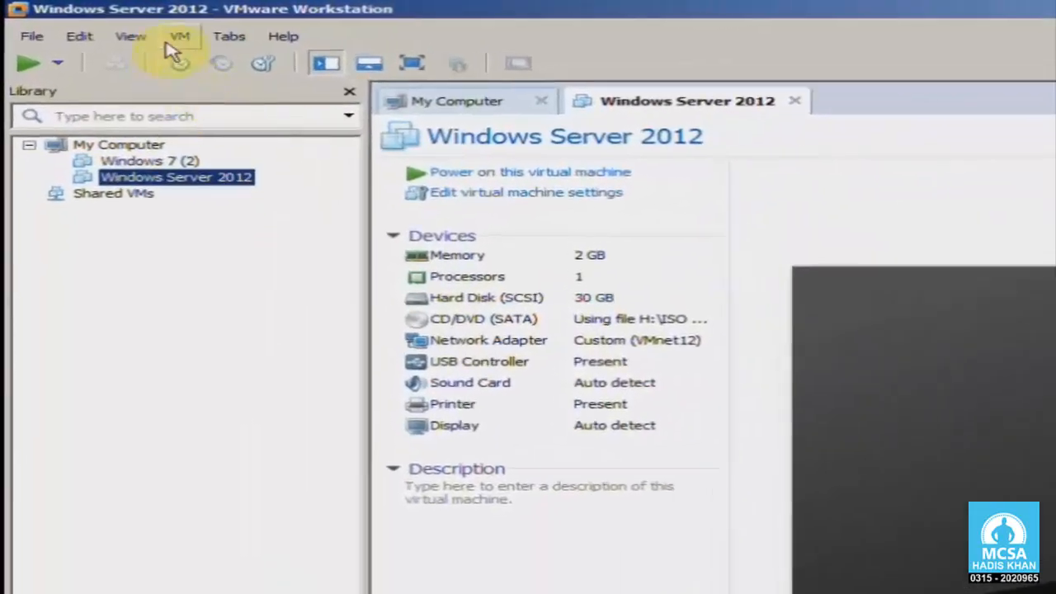
pyautogui.click(176, 38)
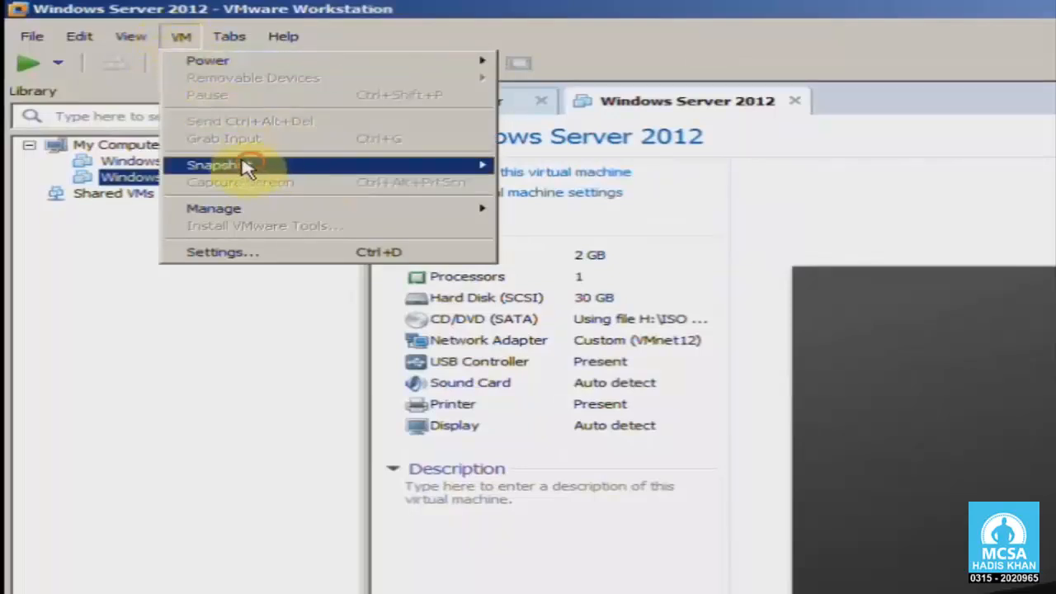
pyautogui.moveTo(365, 165)
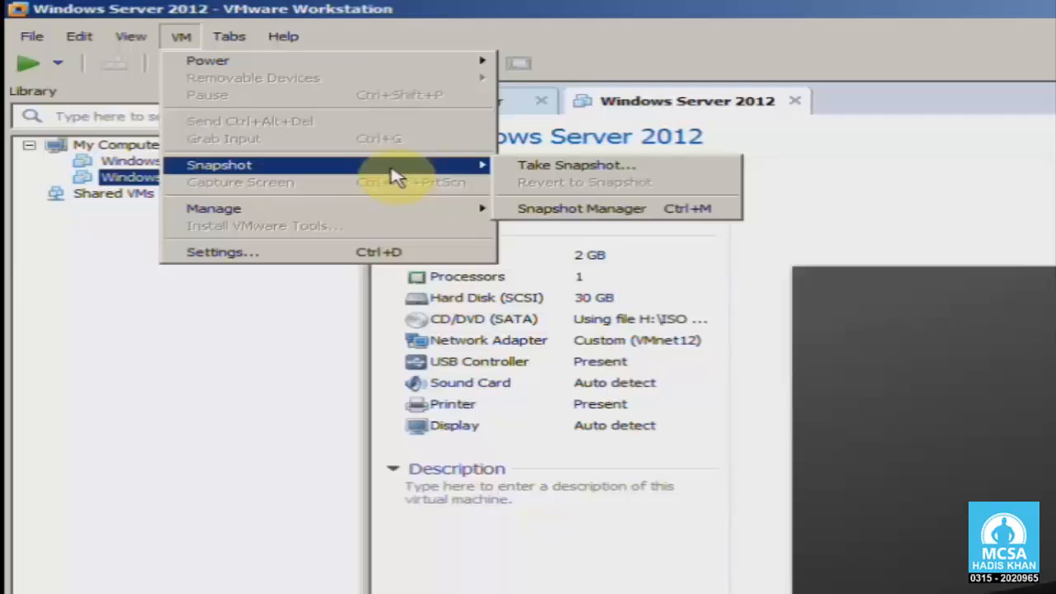
pyautogui.click(368, 165)
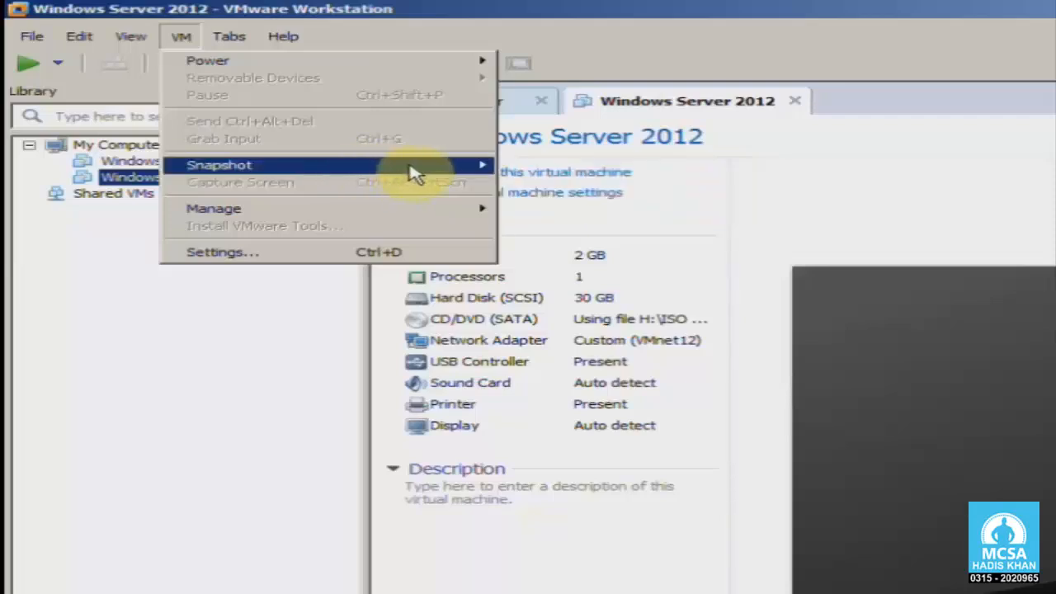
pyautogui.moveTo(435, 178)
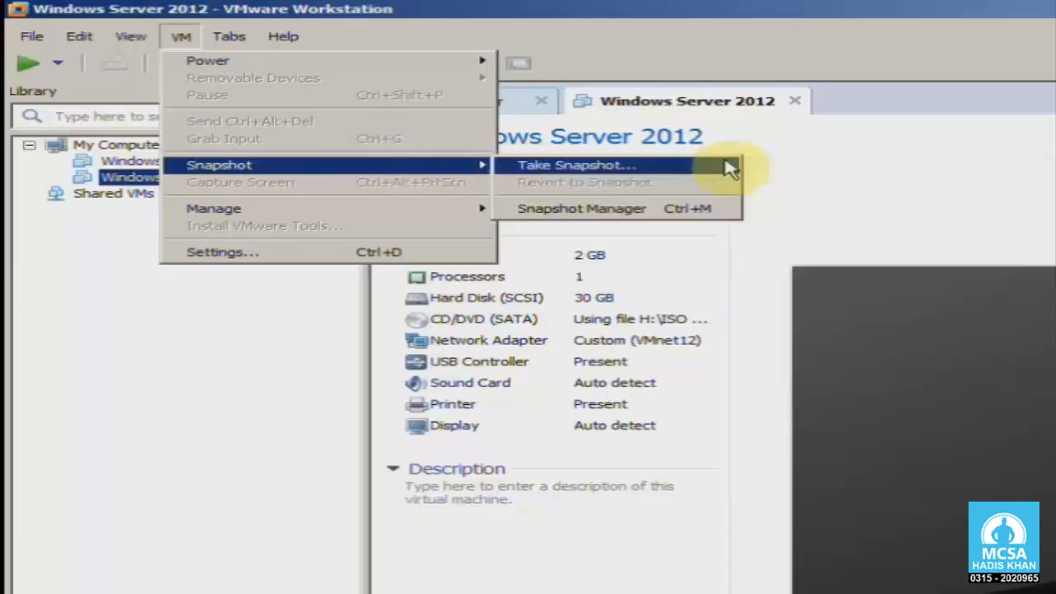
pyautogui.click(801, 141)
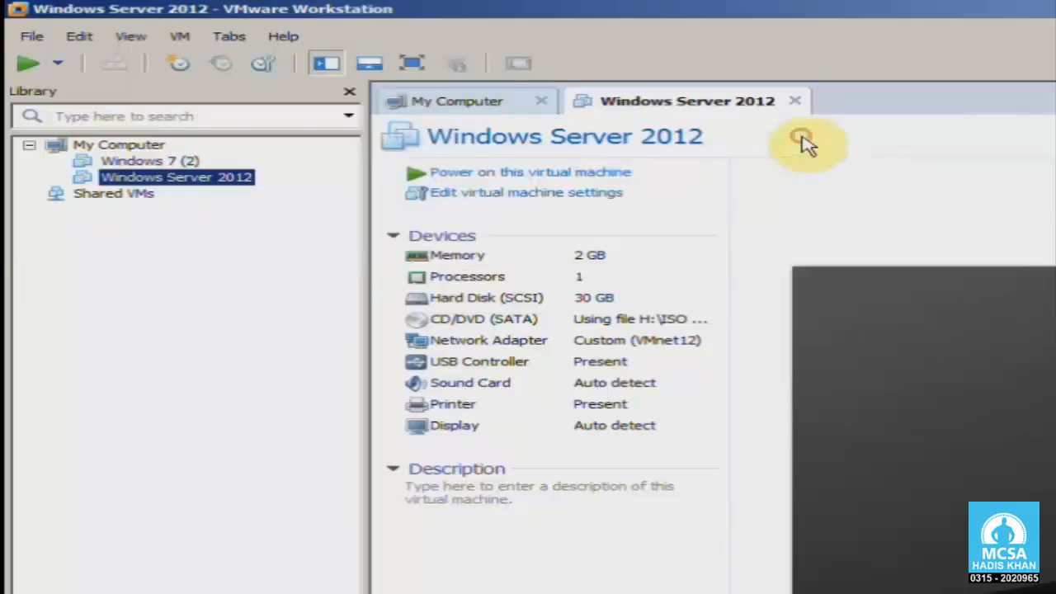
# Step: Power on the Windows Server 2012 virtual machine and switch it to full screen
pyautogui.click(652, 177)
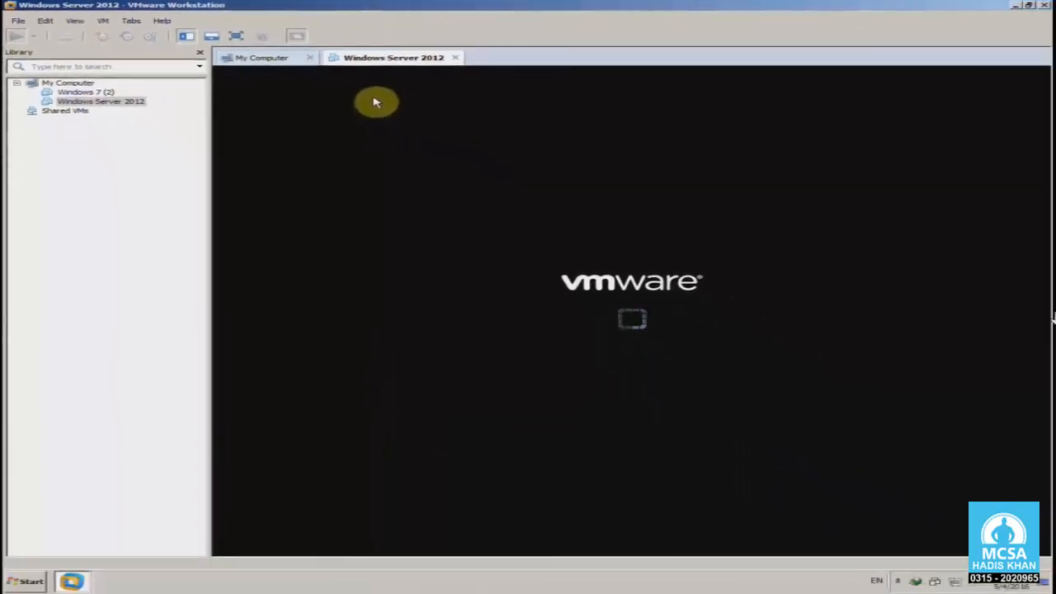
pyautogui.click(236, 35)
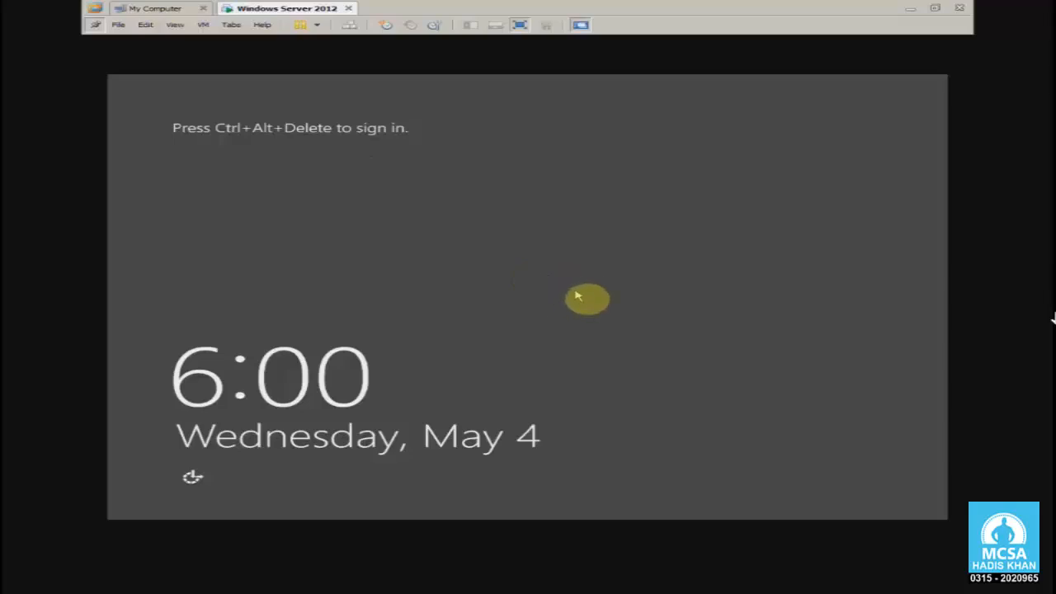
# Step: Sign in to the Windows Server guest as Administrator with the account password
pyautogui.press('ctrl+alt+Insert')
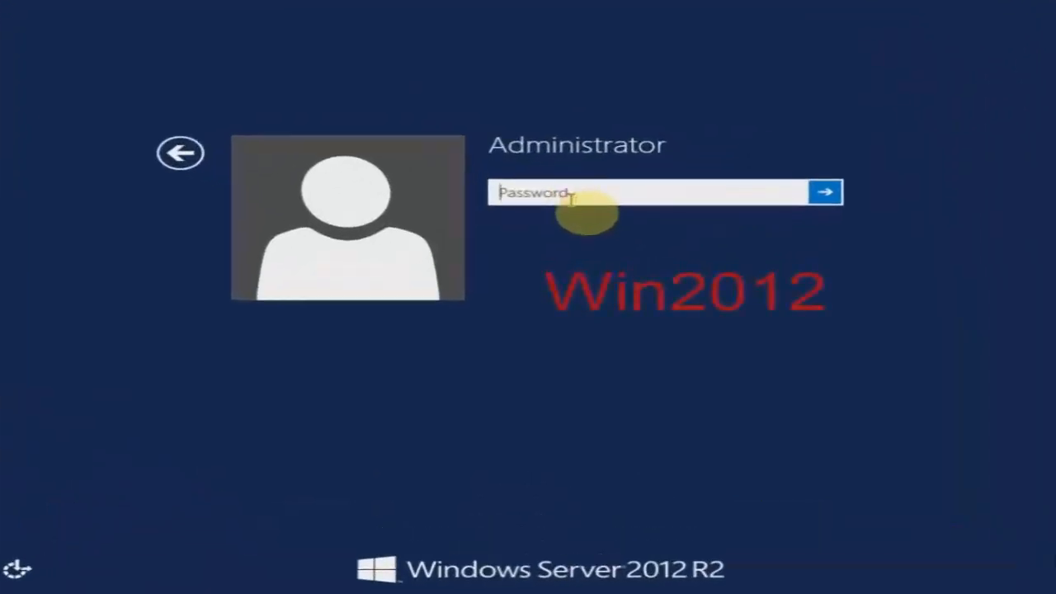
pyautogui.write('••••')
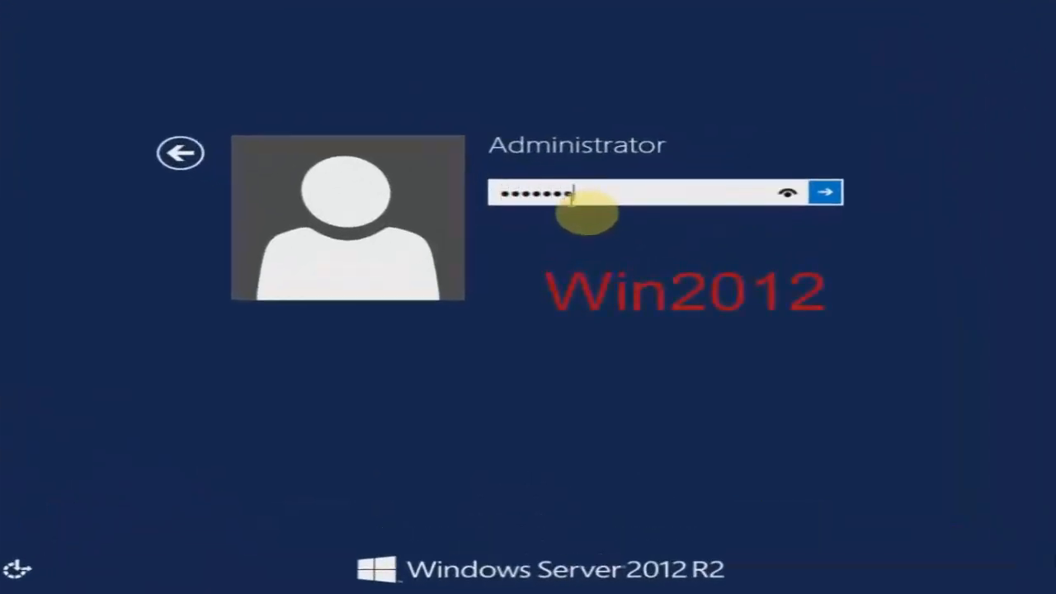
pyautogui.press('Return')
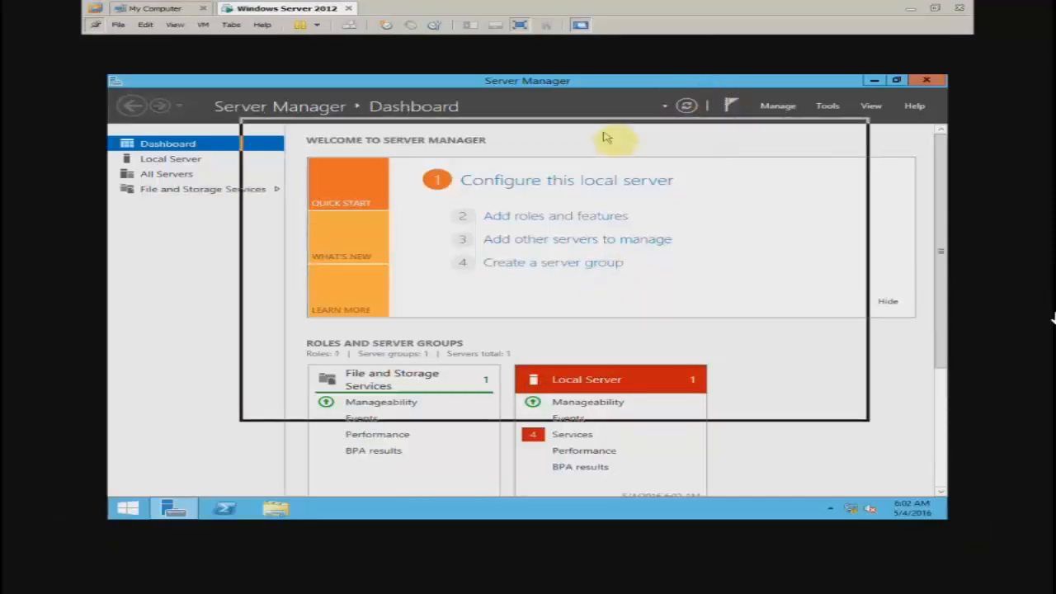
# Step: Close the Server Manager window in the Windows Server guest
pyautogui.moveTo(603, 133); pyautogui.dragTo(565, 130)
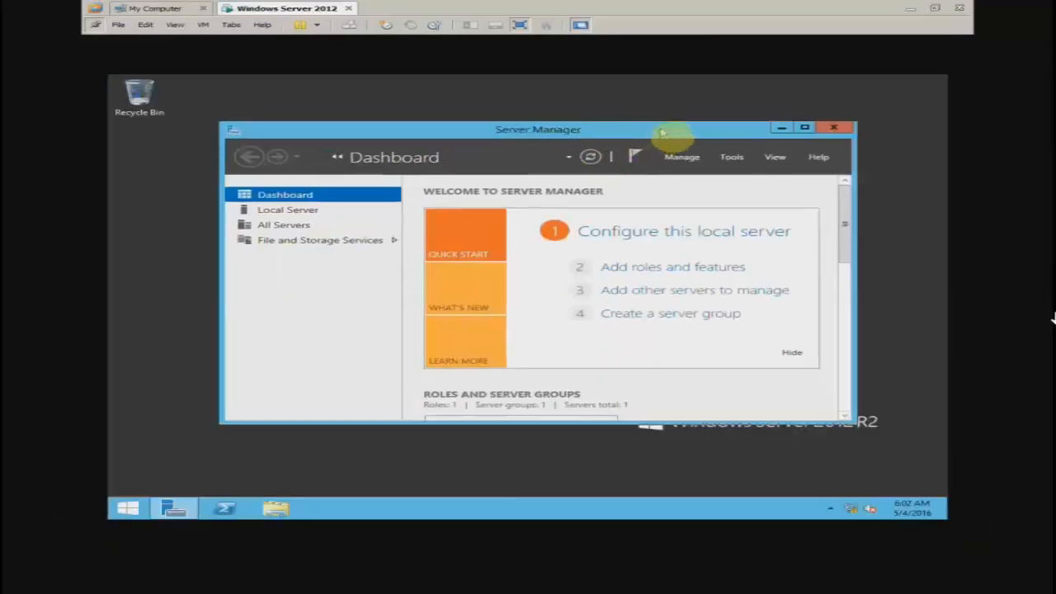
pyautogui.doubleClick(613, 129)
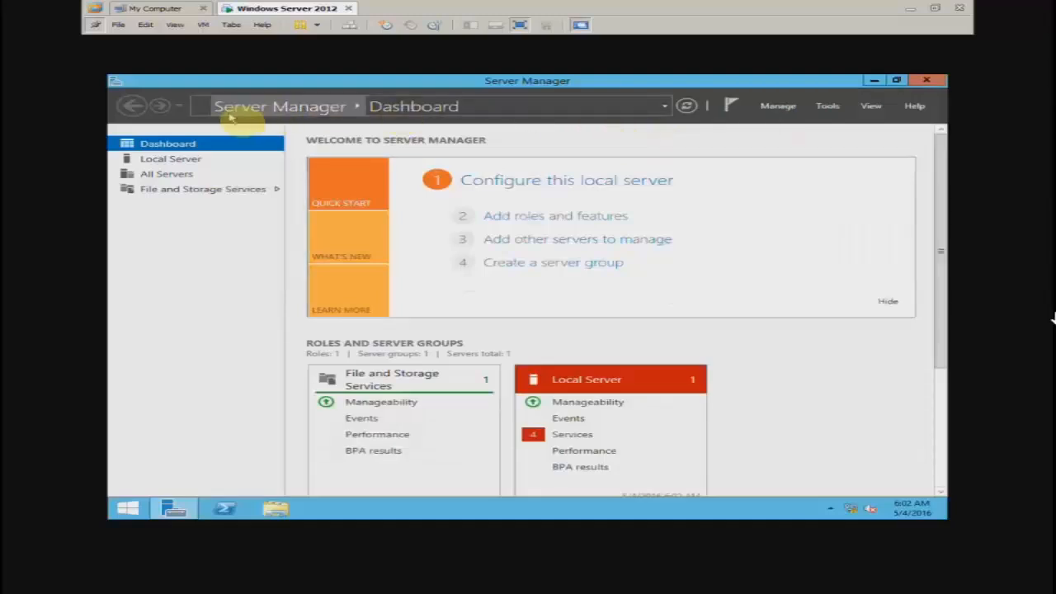
pyautogui.doubleClick(684, 82)
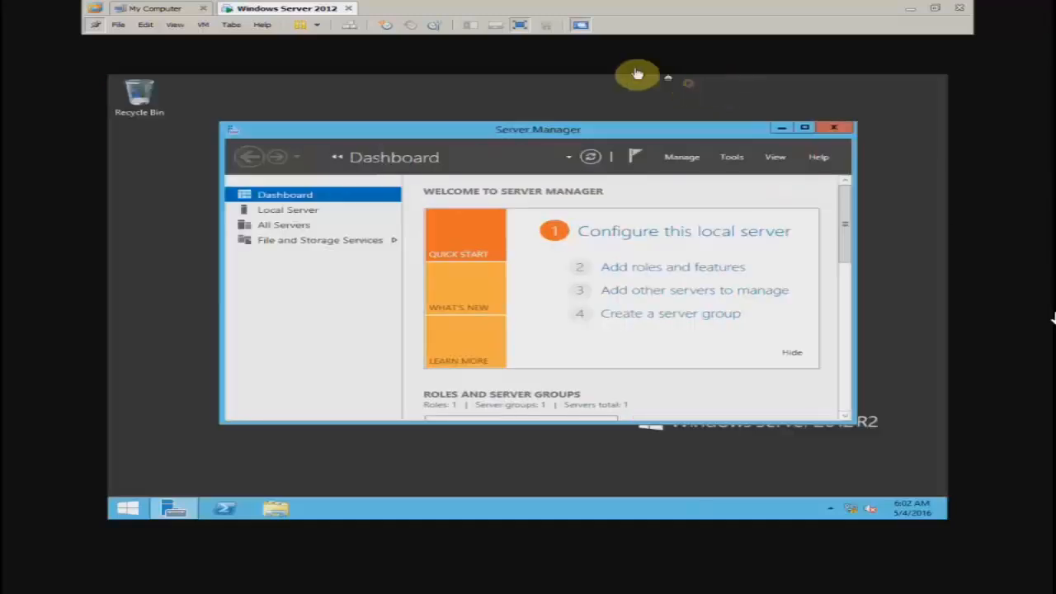
pyautogui.click(839, 128)
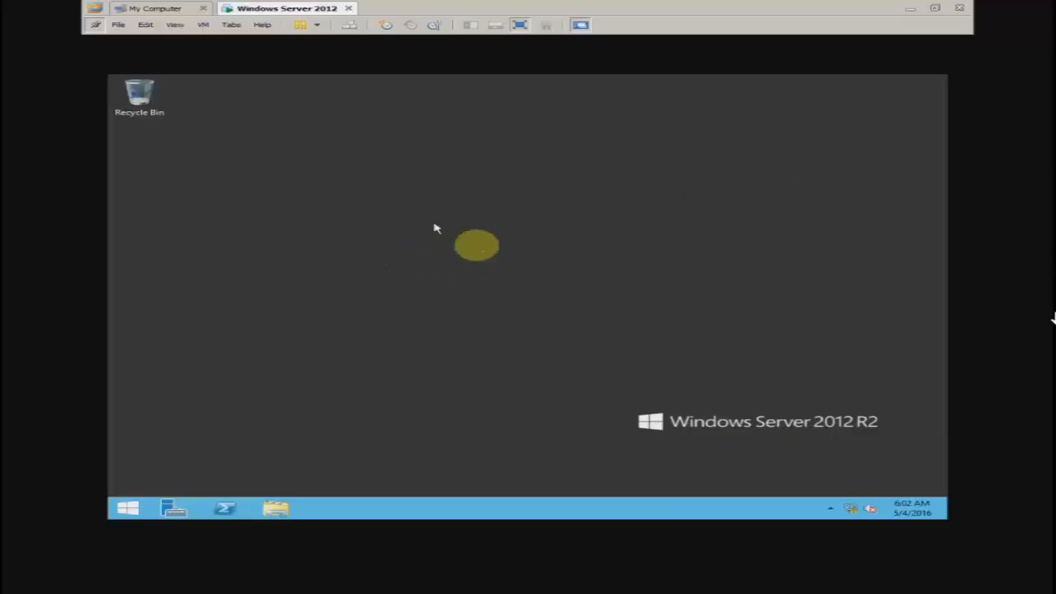
pyautogui.rightClick(404, 227)
pyautogui.click(462, 261)
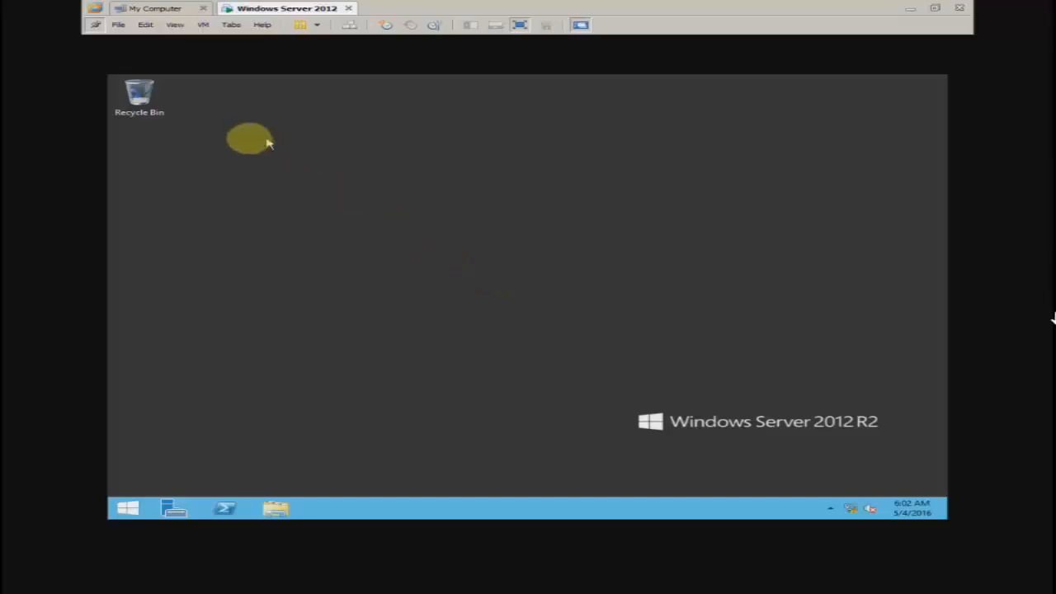
pyautogui.click(203, 26)
pyautogui.click(500, 6)
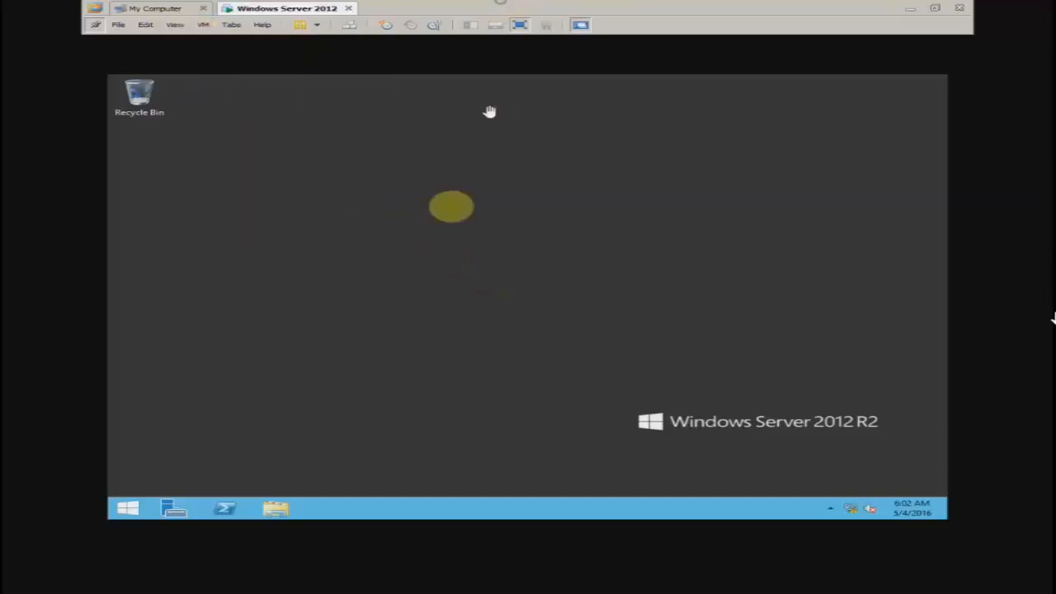
# Step: Create a new folder on the guest desktop and name it with the person's first name
pyautogui.rightClick(318, 213)
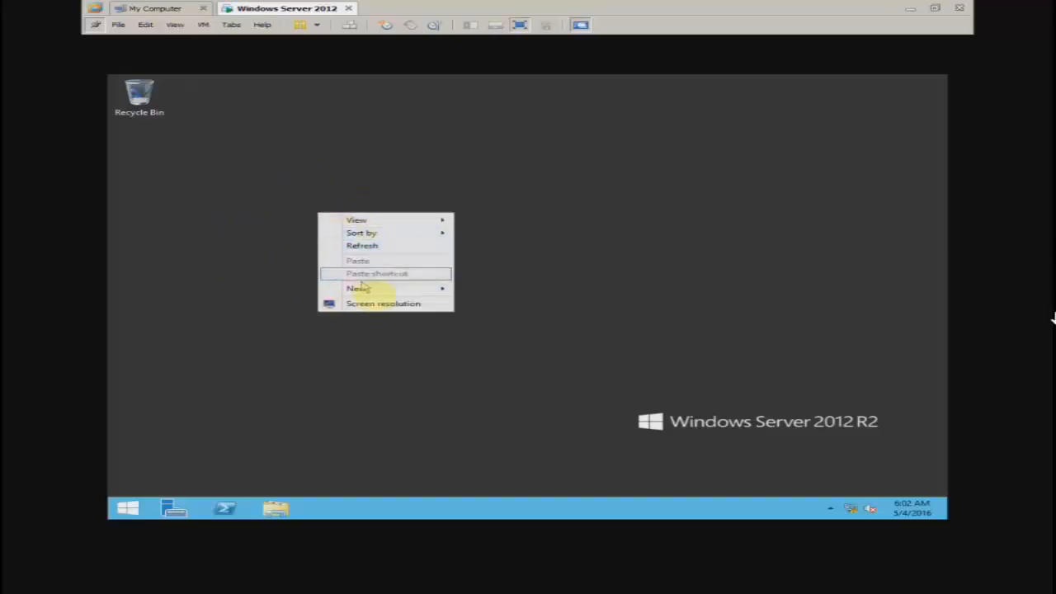
pyautogui.moveTo(358, 288)
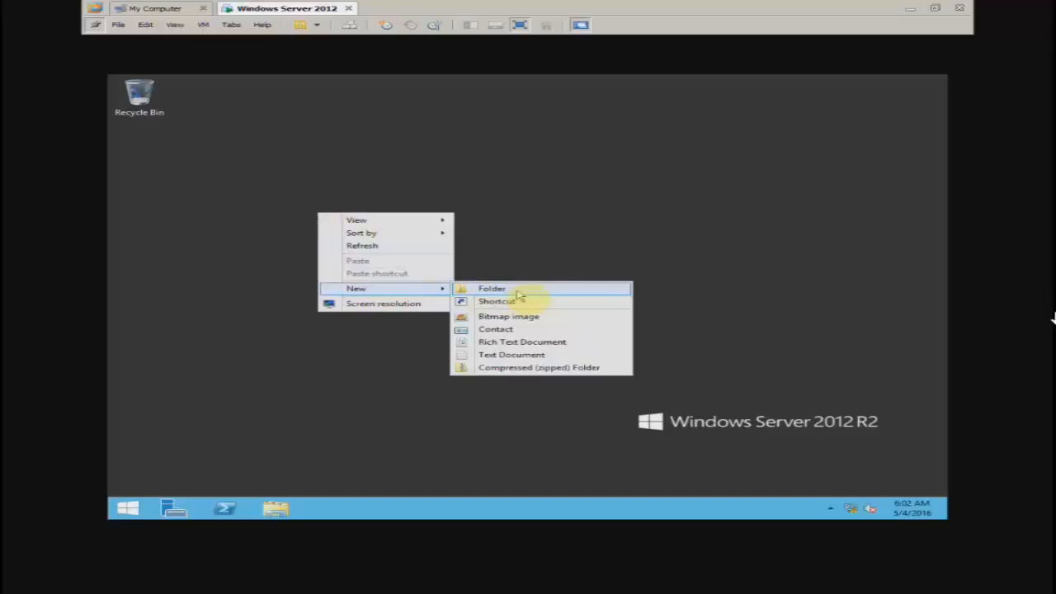
pyautogui.click(493, 288)
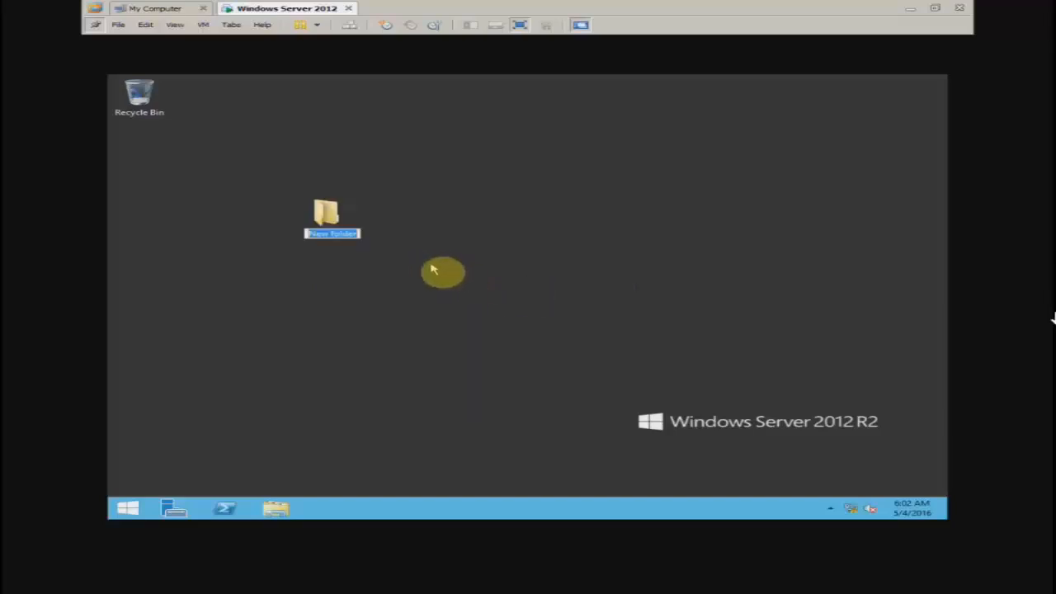
pyautogui.write('Hadi')
pyautogui.press('Return')
pyautogui.click(431, 267)
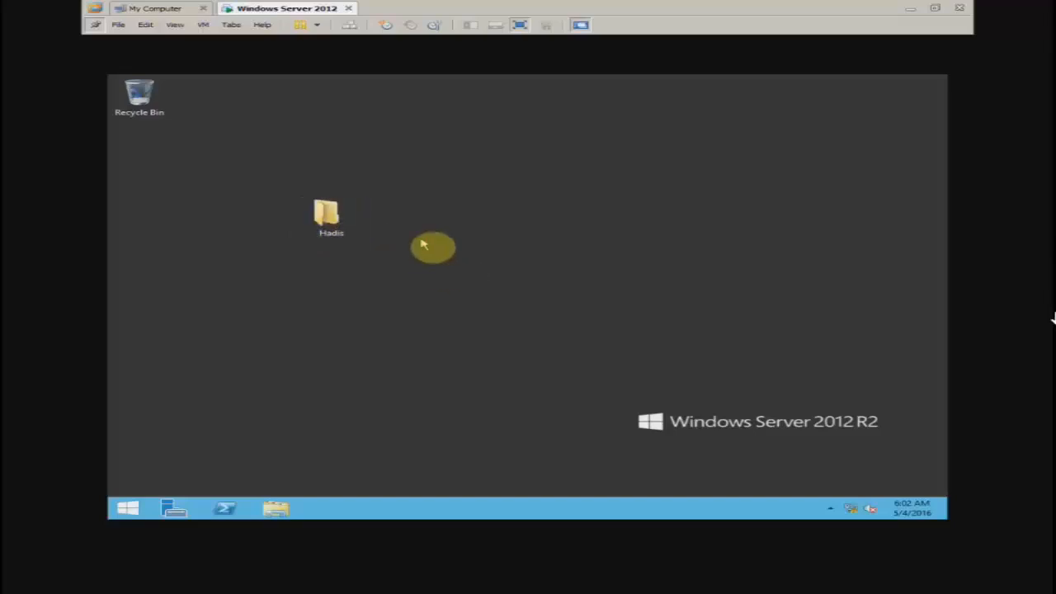
# Step: Refresh the guest desktop and select the new folder
pyautogui.rightClick(421, 239)
pyautogui.click(439, 267)
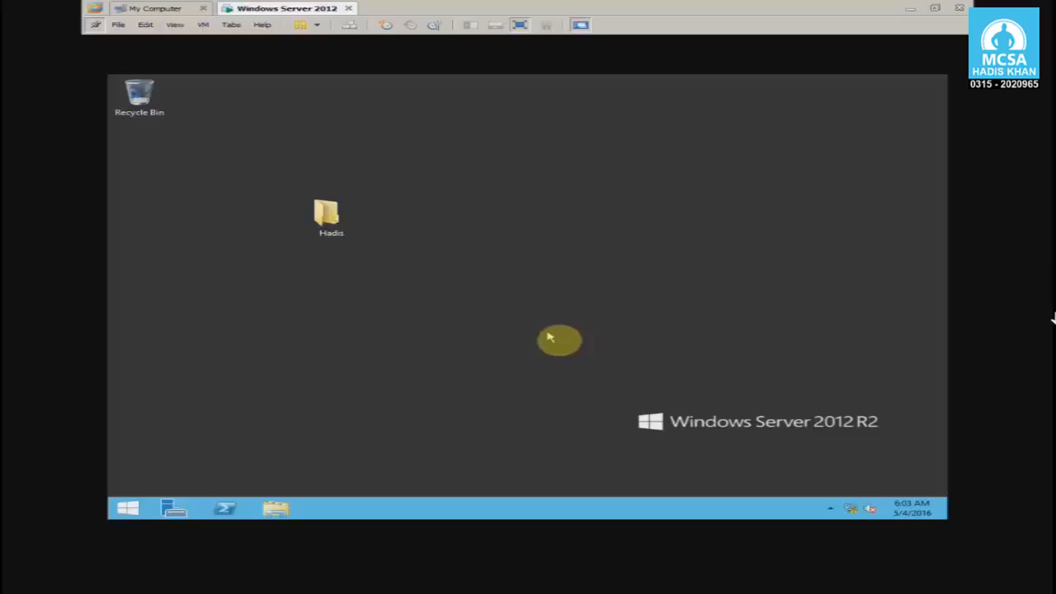
pyautogui.click(346, 225)
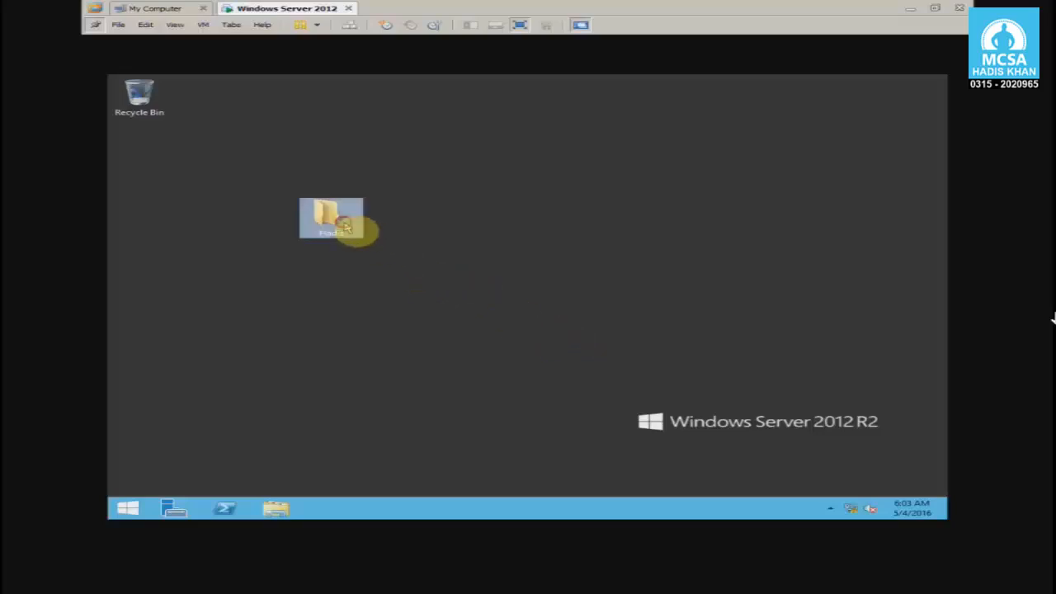
# Step: Take a snapshot of the Windows Server 2012 virtual machine, naming it with the person's first name followed by "Snapshot"
pyautogui.click(422, 270)
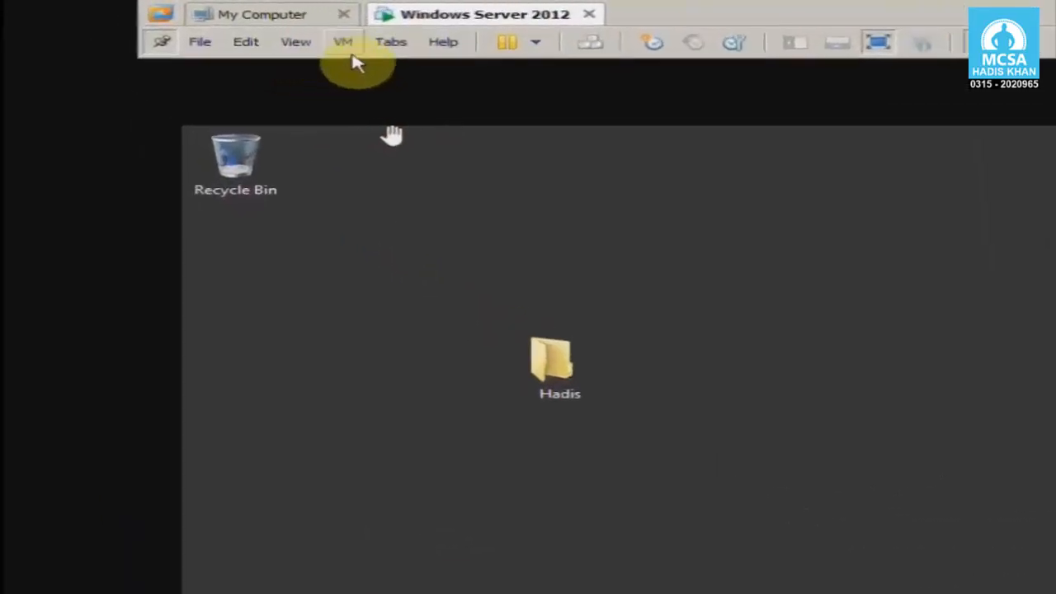
pyautogui.click(345, 43)
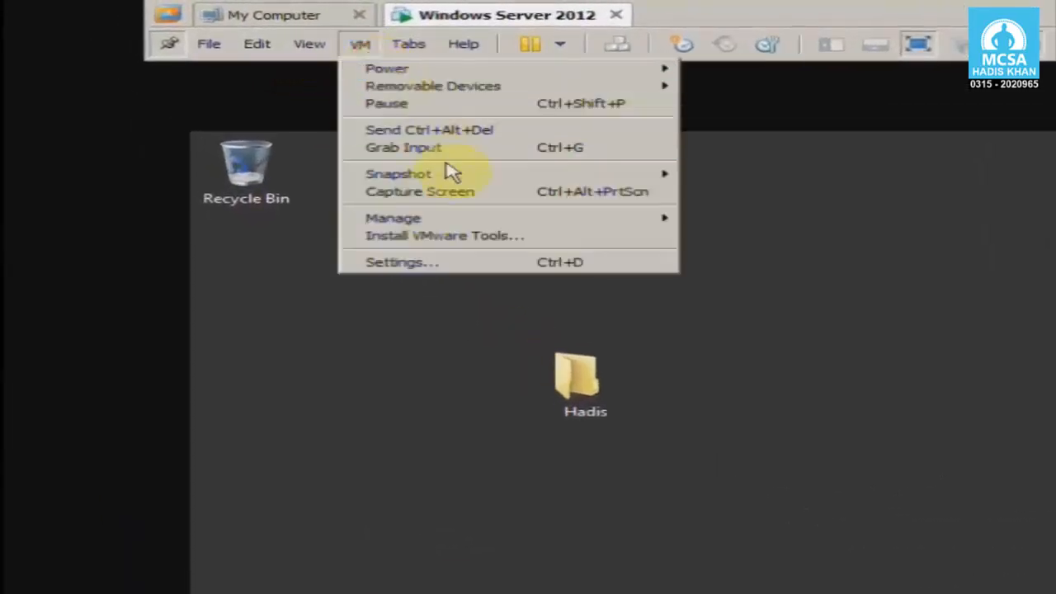
pyautogui.moveTo(433, 170)
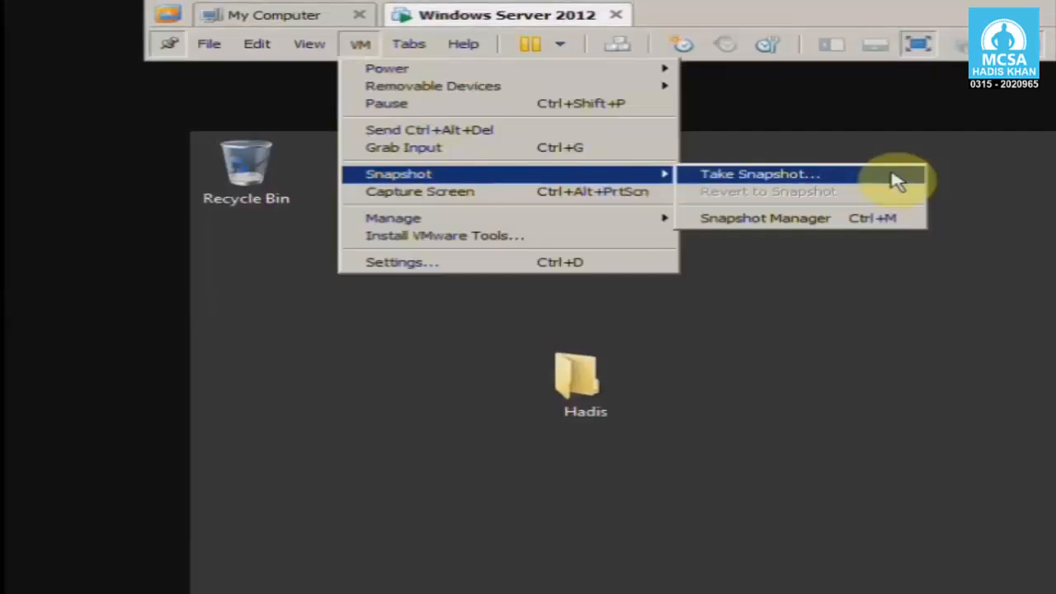
pyautogui.click(812, 175)
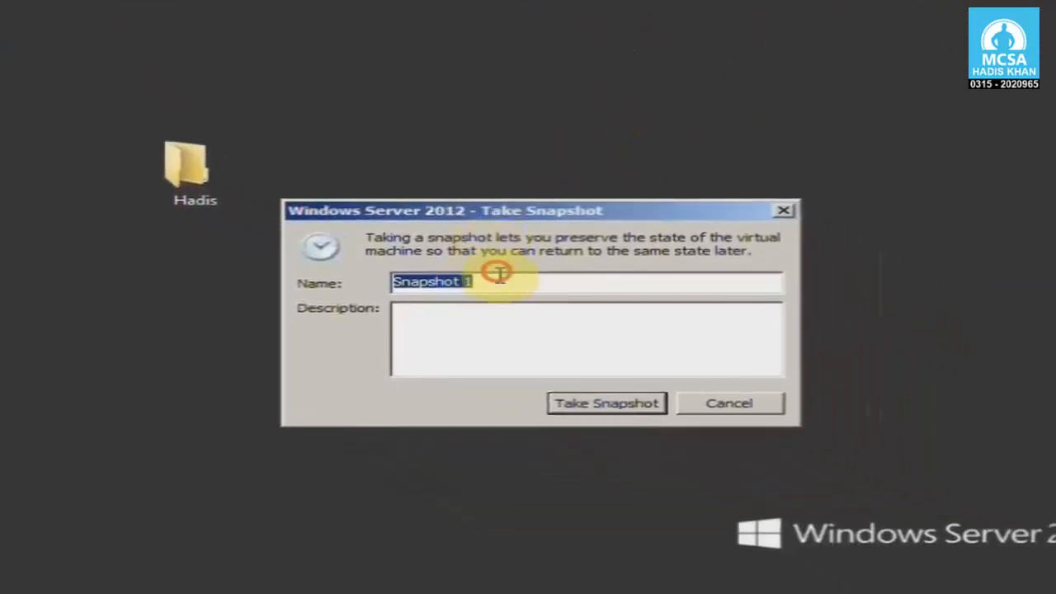
pyautogui.click(506, 282)
pyautogui.moveTo(509, 283); pyautogui.dragTo(331, 279)
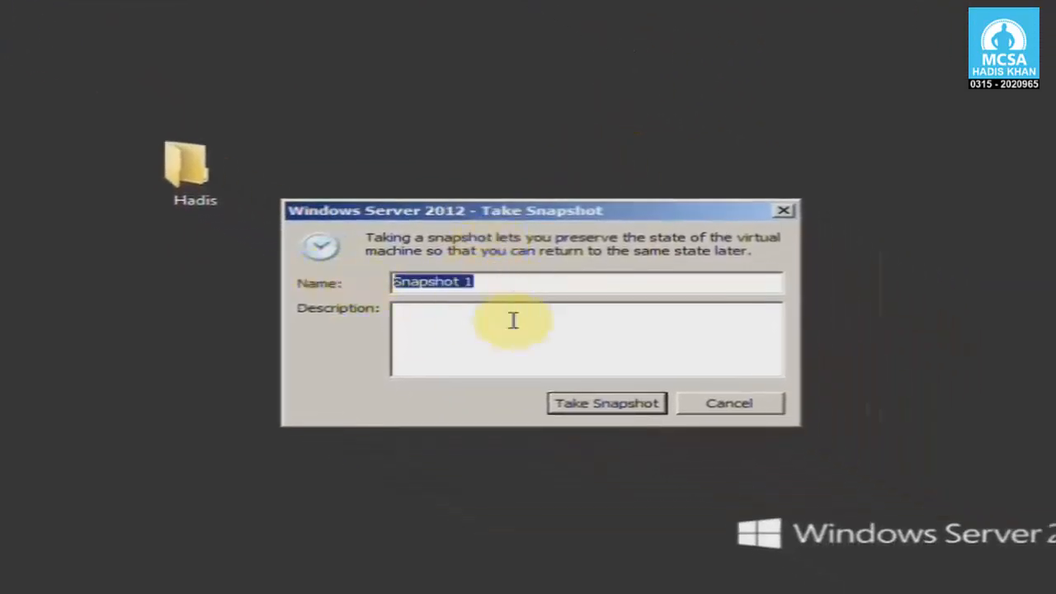
pyautogui.write('Hadis S')
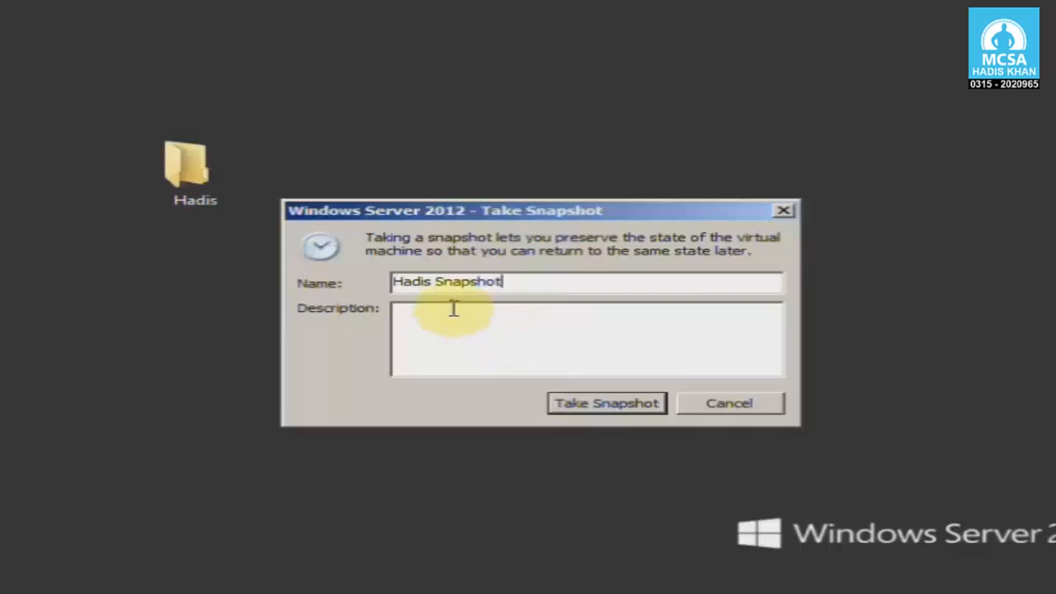
pyautogui.click(615, 408)
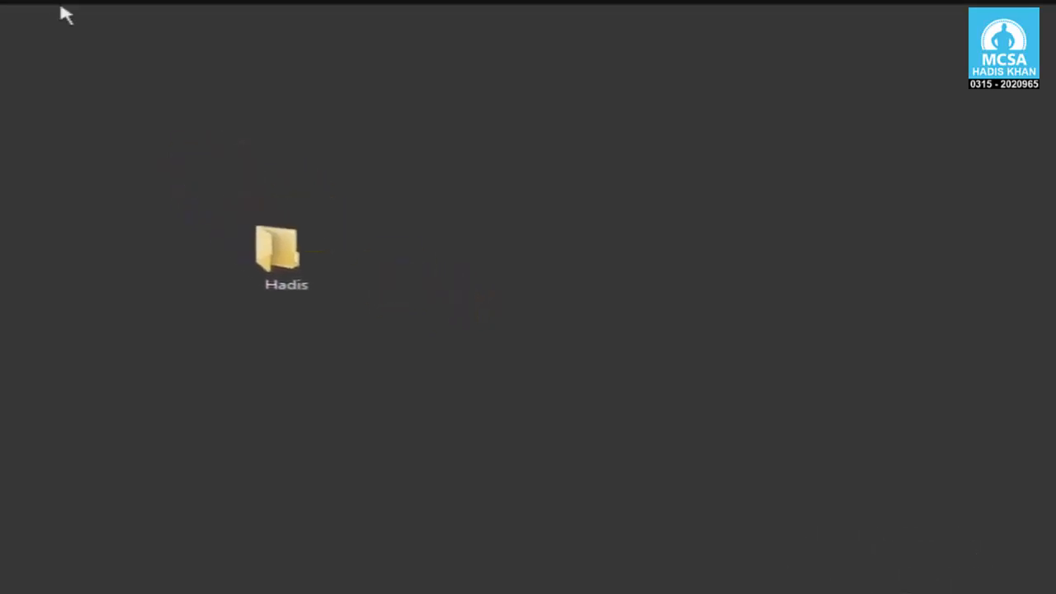
# Step: Check the virtual machine's list of saved snapshots for the one just taken
pyautogui.click(179, 21)
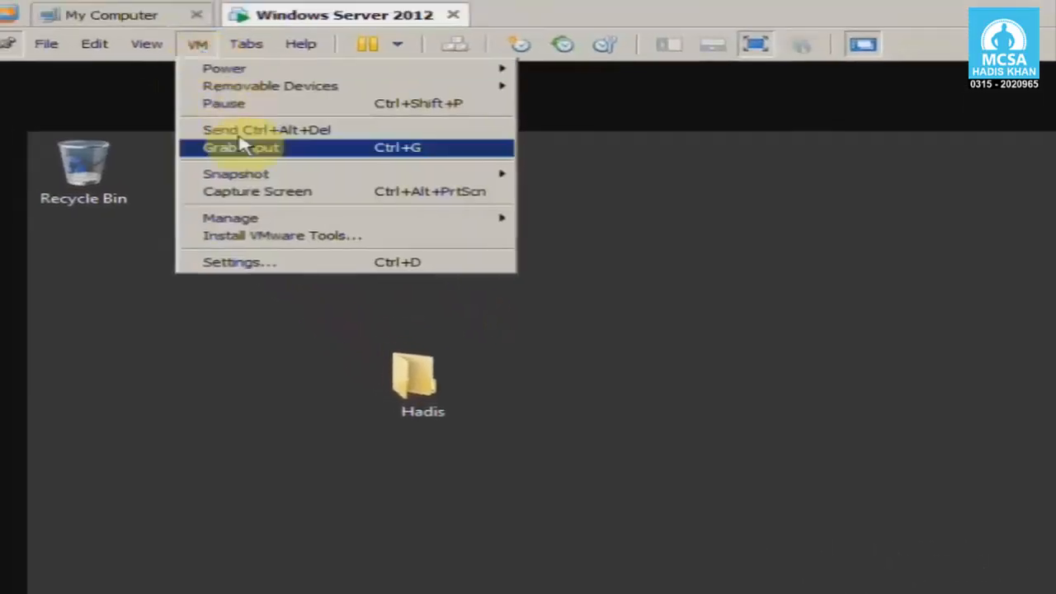
pyautogui.moveTo(266, 177)
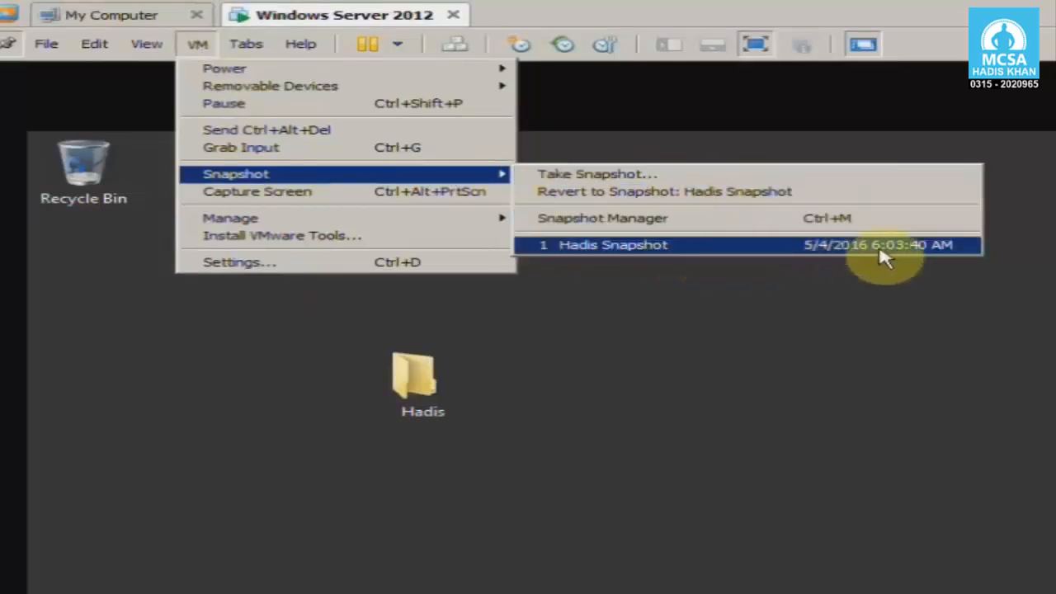
pyautogui.click(658, 258)
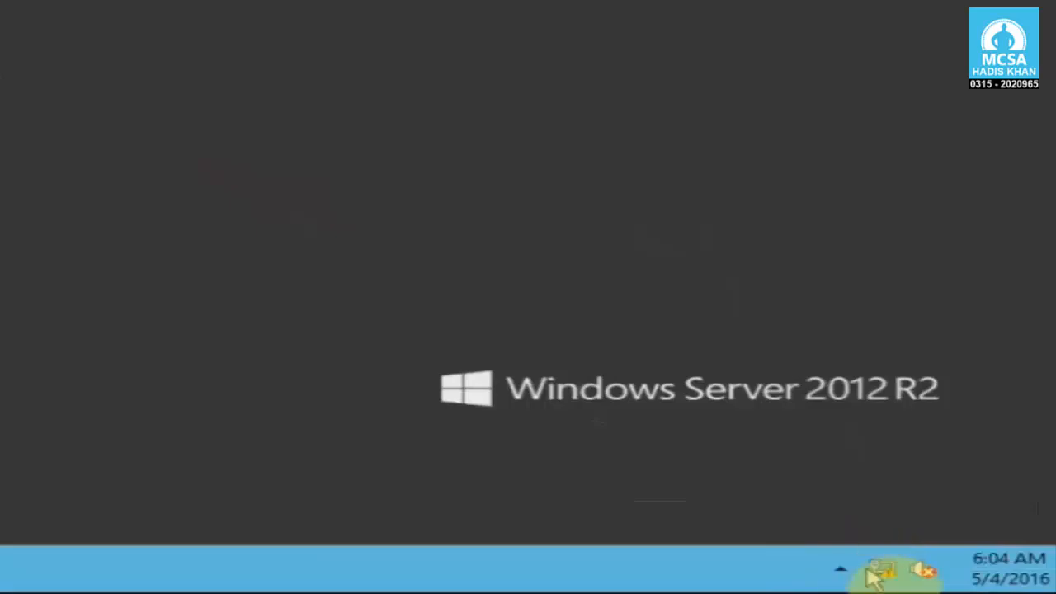
# Step: Open the Internet Protocol Version 4 properties of the guest's Ethernet0 adapter from the Network and Sharing Center
pyautogui.rightClick(881, 571)
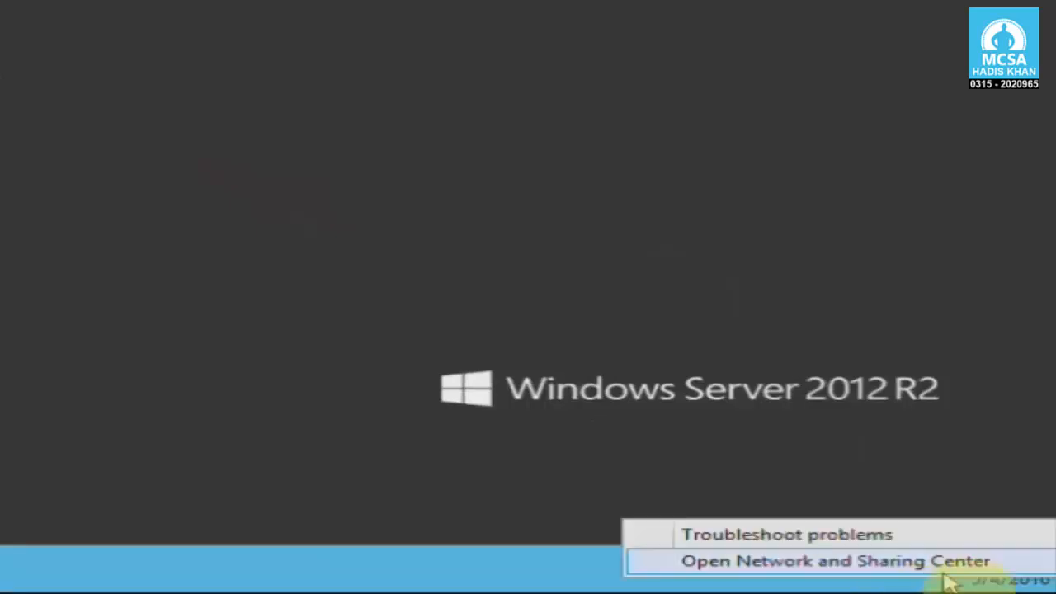
pyautogui.click(1002, 564)
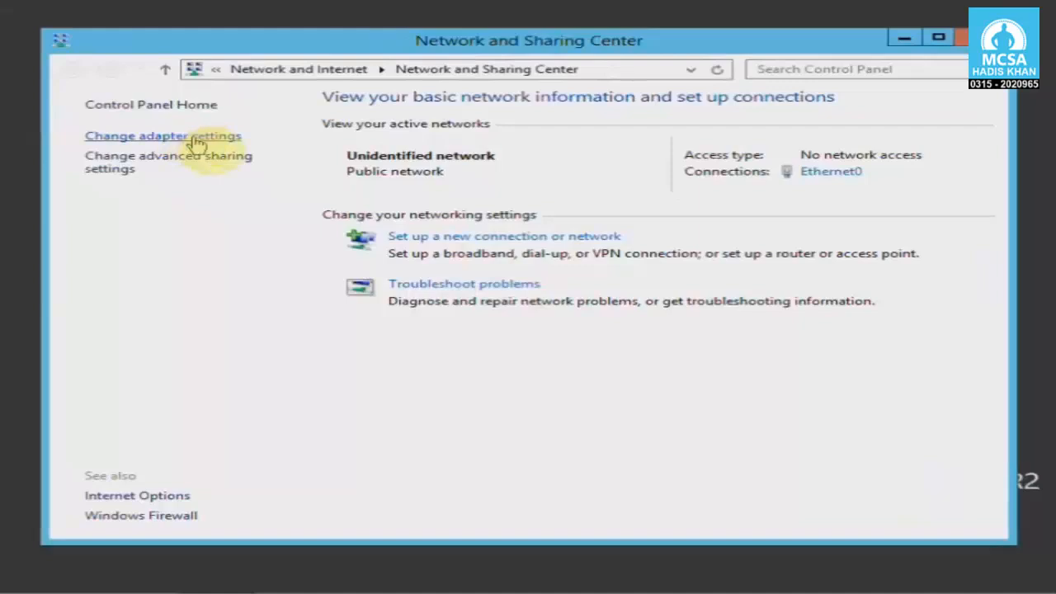
pyautogui.click(192, 139)
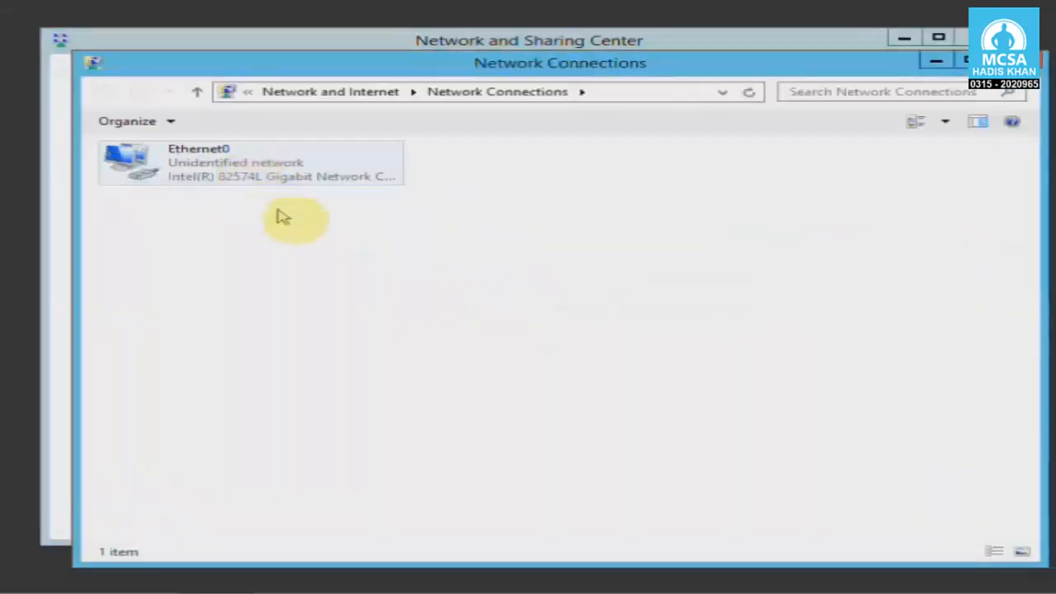
pyautogui.click(232, 166)
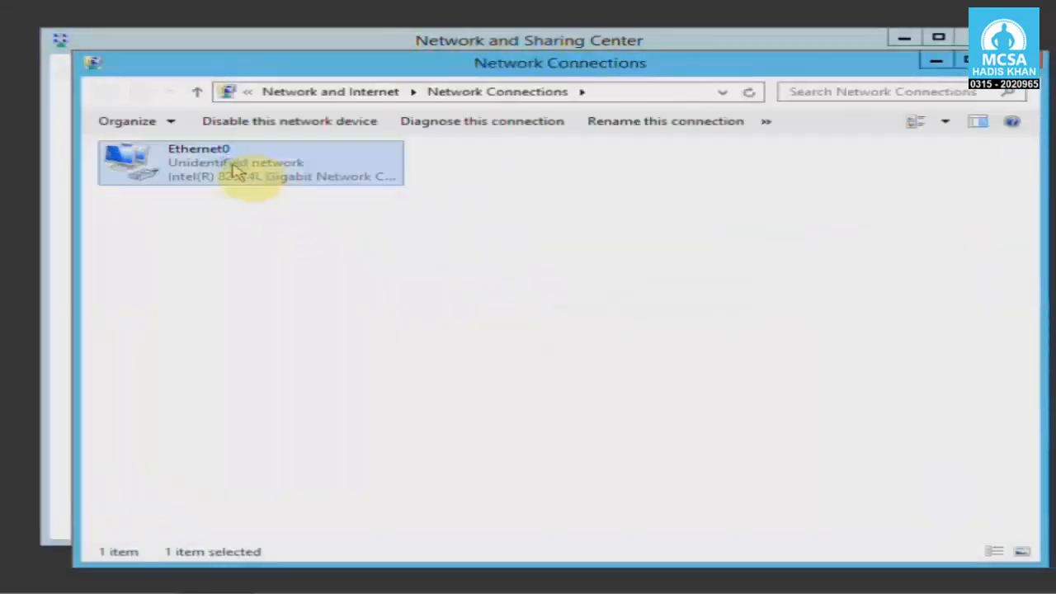
pyautogui.rightClick(235, 171)
pyautogui.click(373, 317)
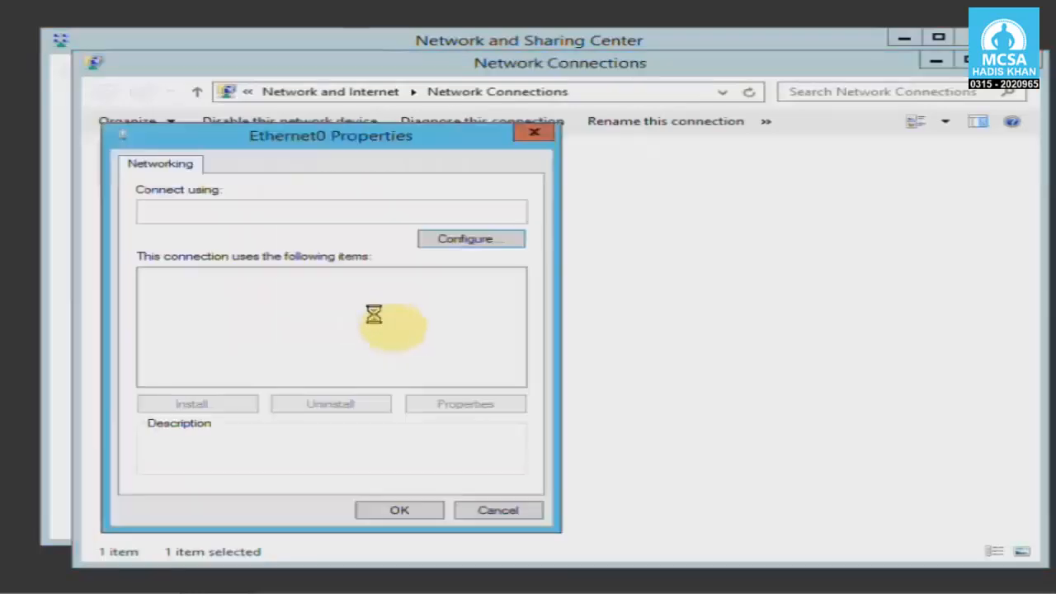
pyautogui.click(378, 380)
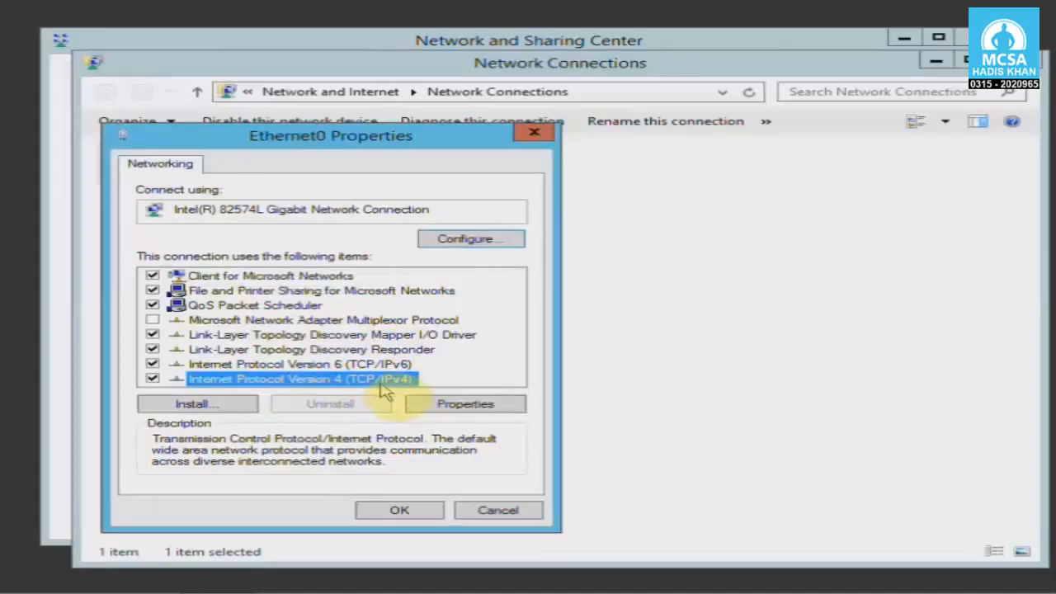
pyautogui.click(503, 413)
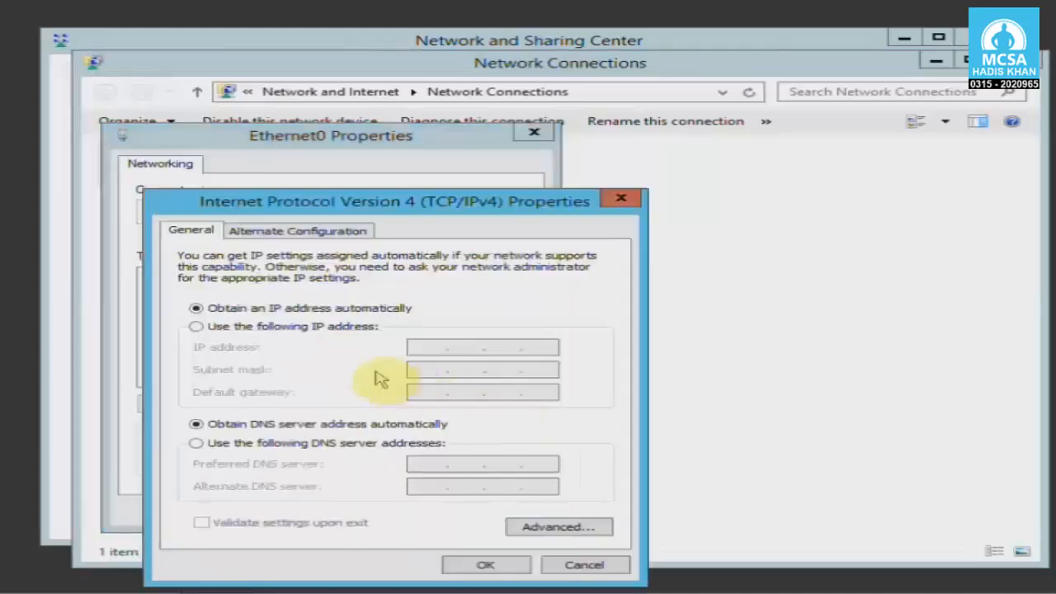
# Step: Assign Ethernet0 the static IP address 10.0.0.1 with subnet mask 255.0.0.0 and apply the adapter settings
pyautogui.click(261, 330)
pyautogui.click(425, 347)
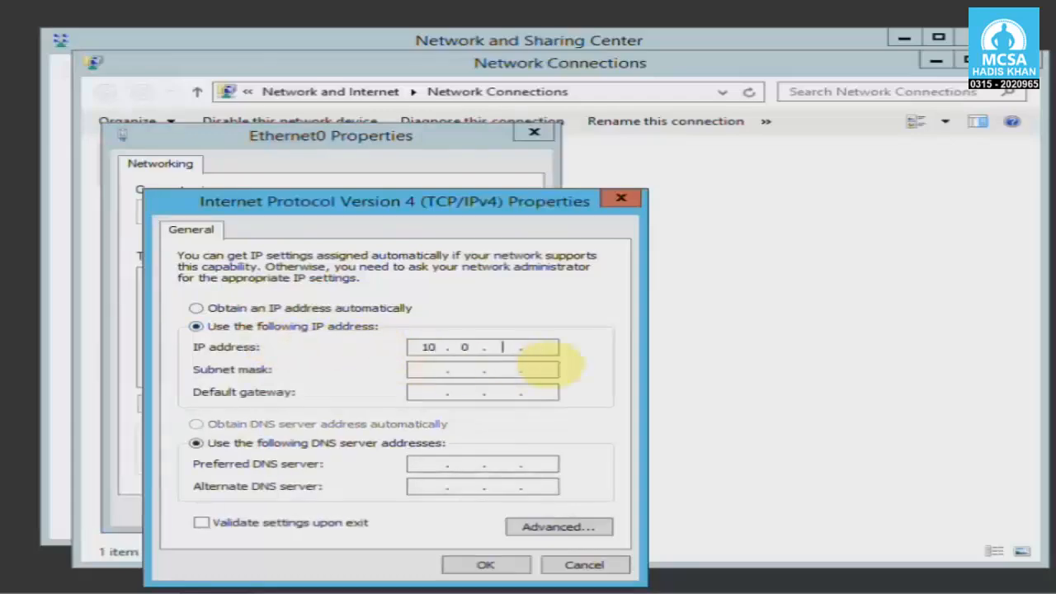
pyautogui.write('0.1')
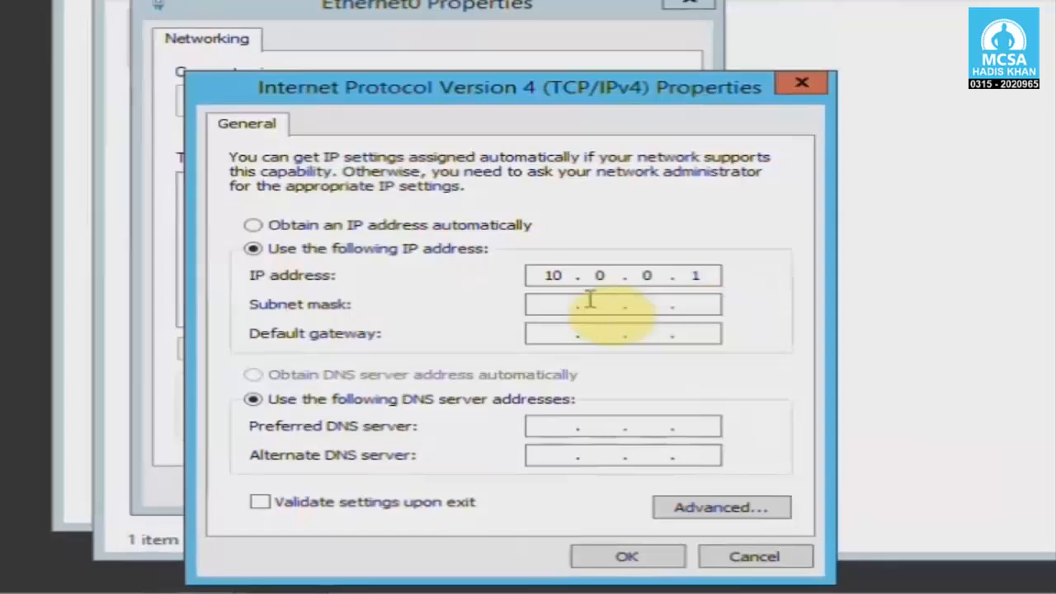
pyautogui.click(429, 369)
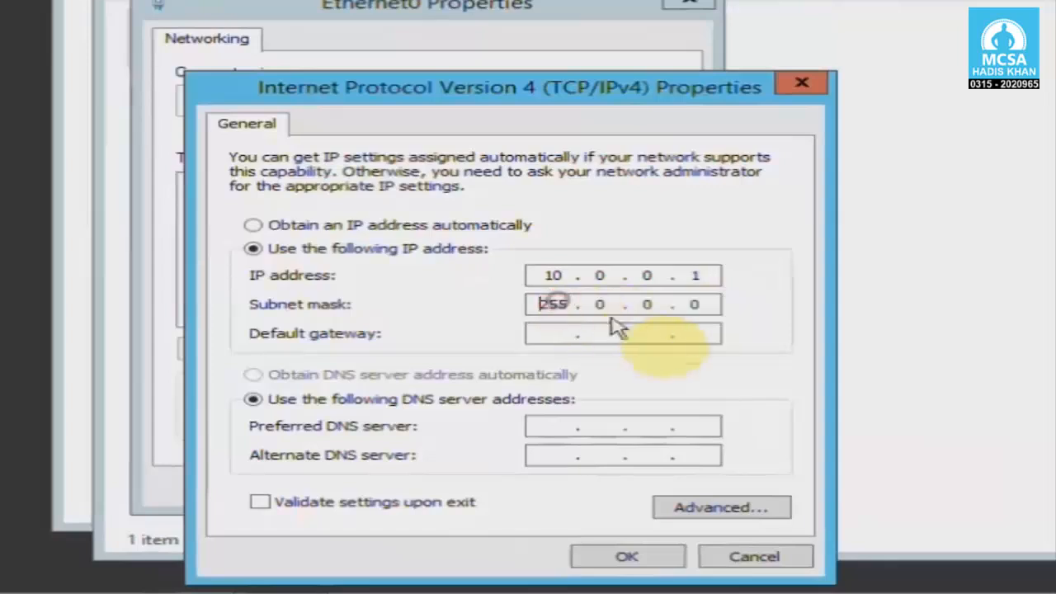
pyautogui.click(530, 332)
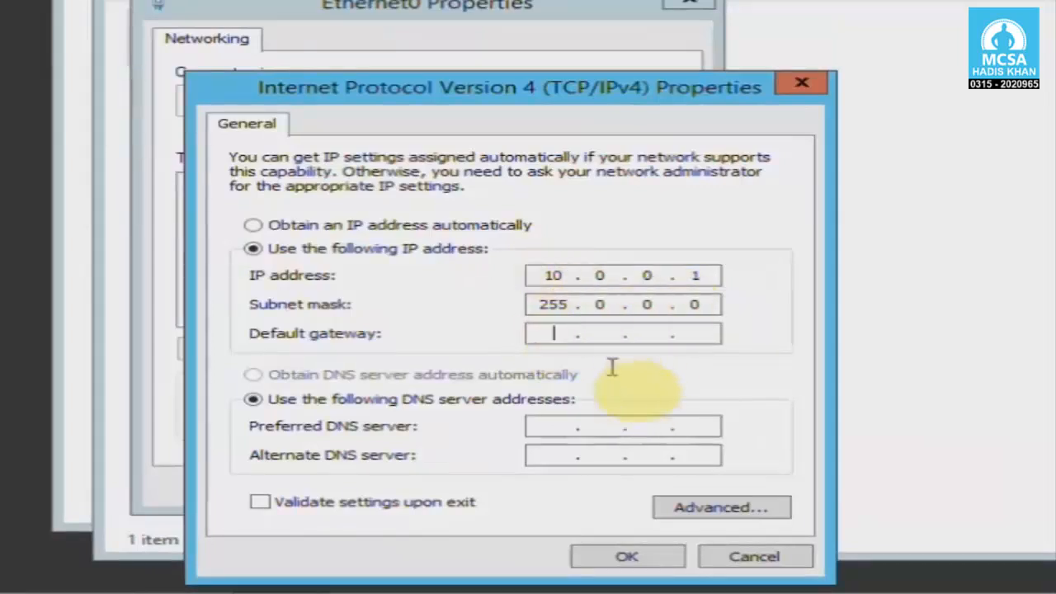
pyautogui.click(673, 563)
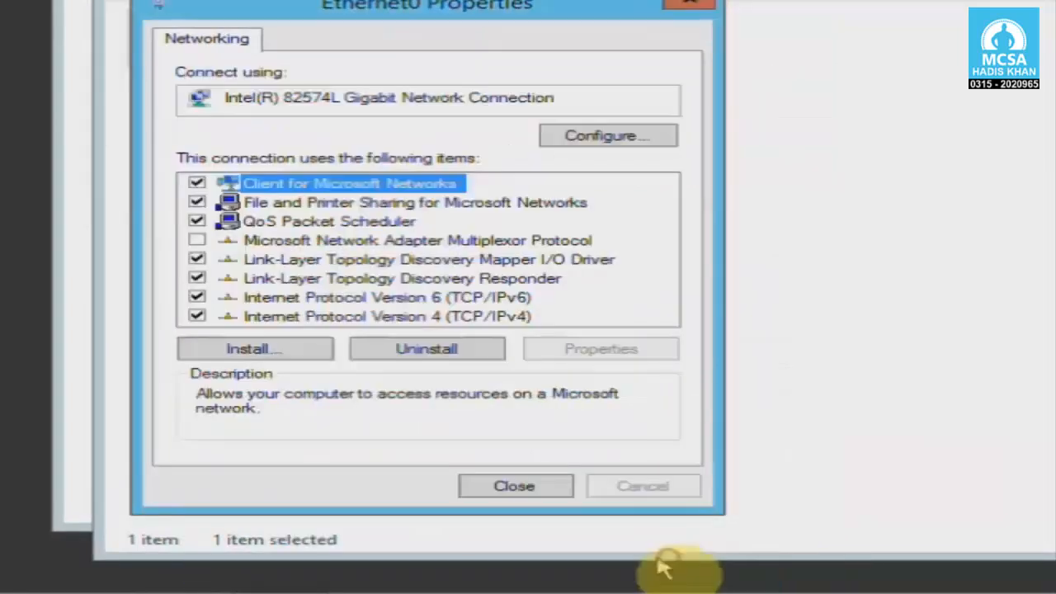
pyautogui.click(562, 492)
pyautogui.click(506, 256)
# Step: Examine the IPv4 address and subnet mask in Ethernet0's network connection details
pyautogui.rightClick(350, 37)
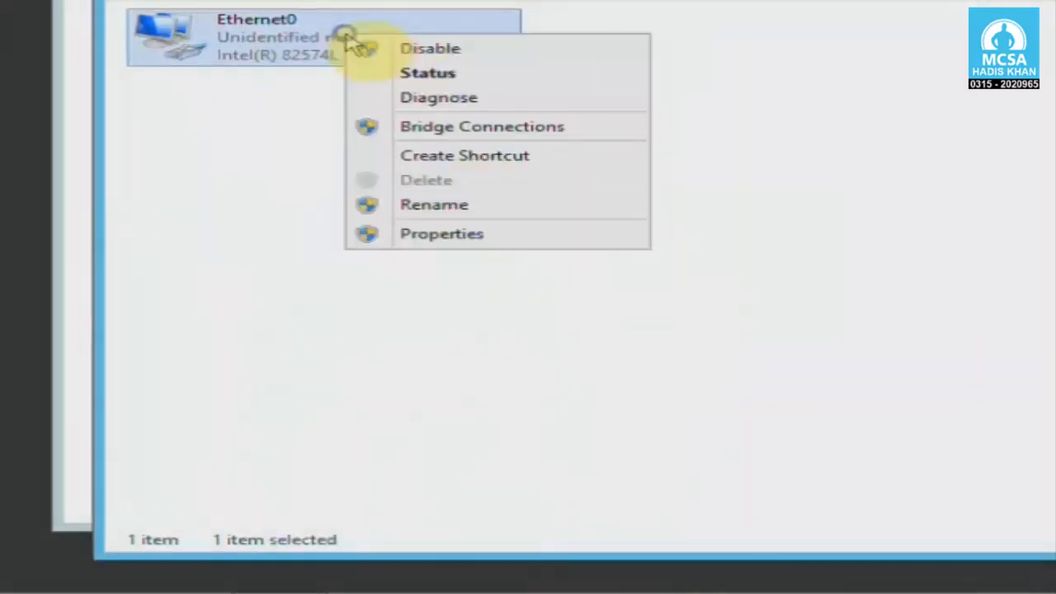
pyautogui.click(397, 74)
pyautogui.click(485, 182)
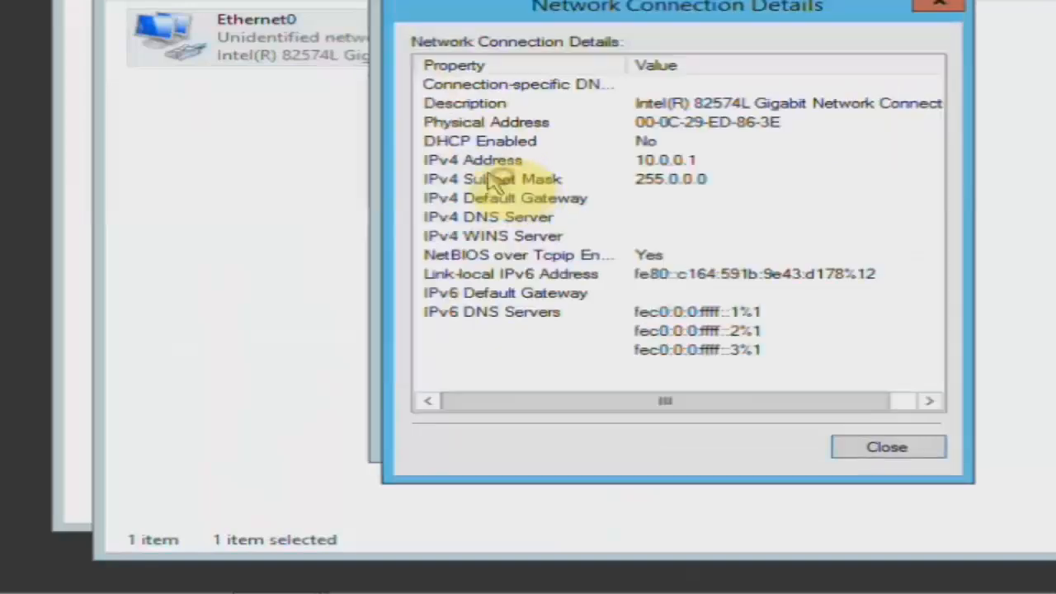
pyautogui.click(605, 162)
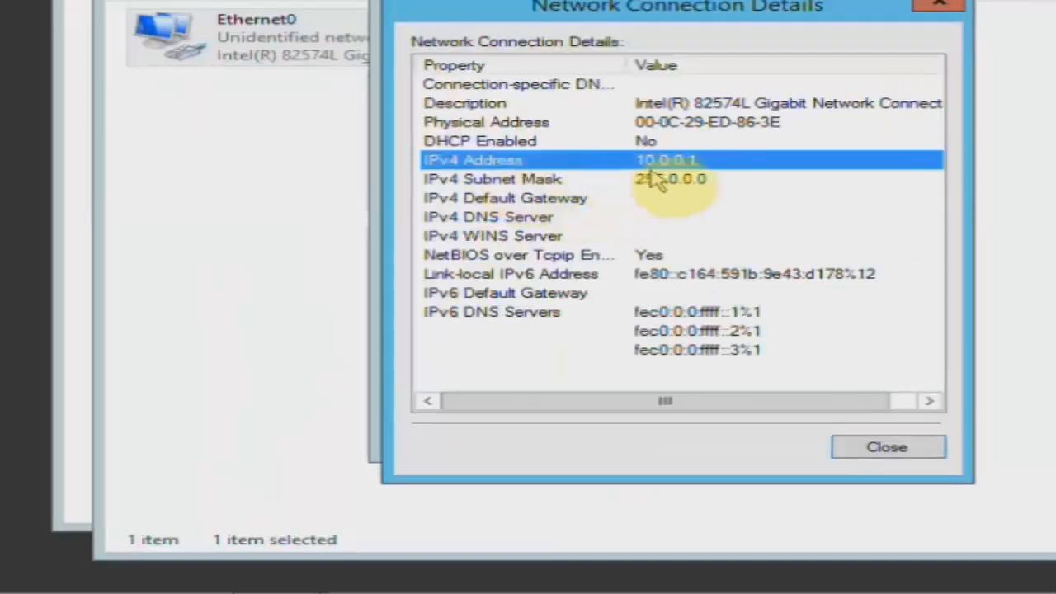
pyautogui.click(716, 177)
pyautogui.click(714, 164)
pyautogui.click(716, 177)
pyautogui.click(712, 164)
pyautogui.click(701, 177)
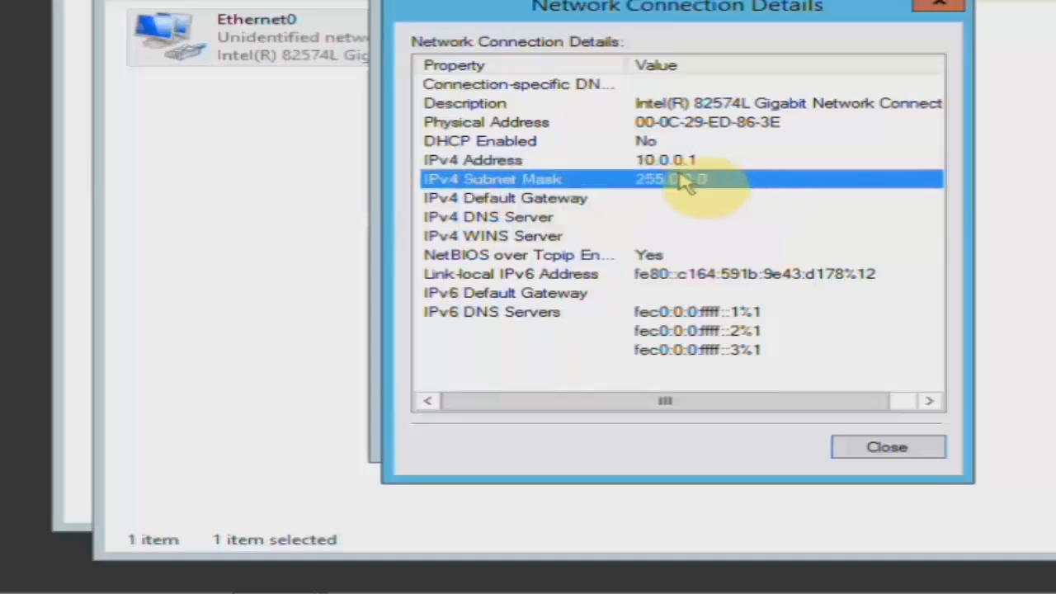
pyautogui.click(690, 163)
pyautogui.click(697, 179)
pyautogui.click(693, 162)
# Step: Close the connection details, status, Network Connections and Network and Sharing Center windows
pyautogui.click(939, 5)
pyautogui.click(865, 9)
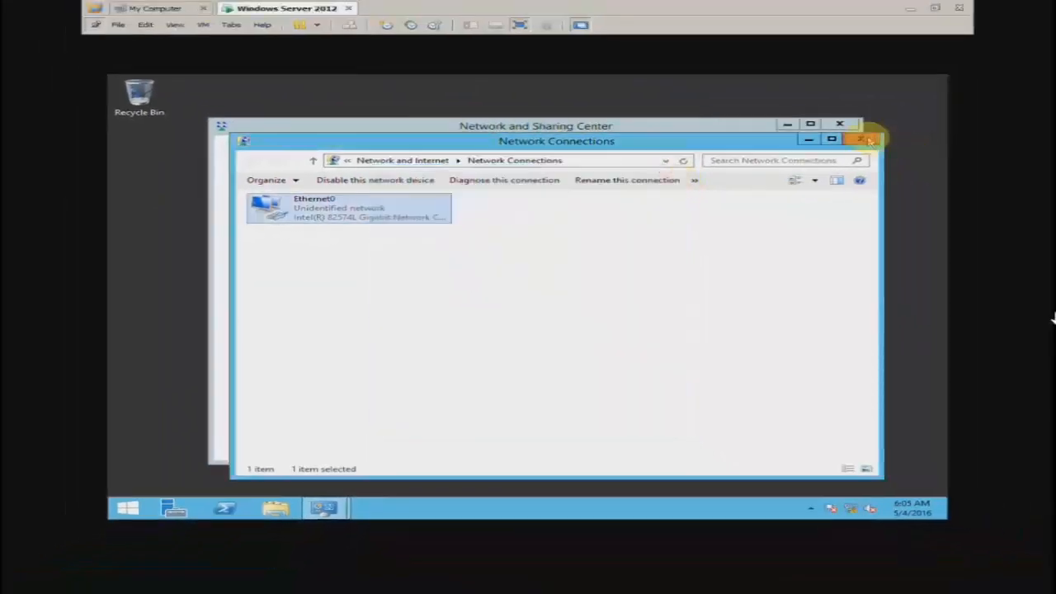
pyautogui.click(870, 140)
pyautogui.click(840, 125)
# Step: Create a second folder on the guest desktop, named with the person's first name followed by 2
pyautogui.rightClick(547, 189)
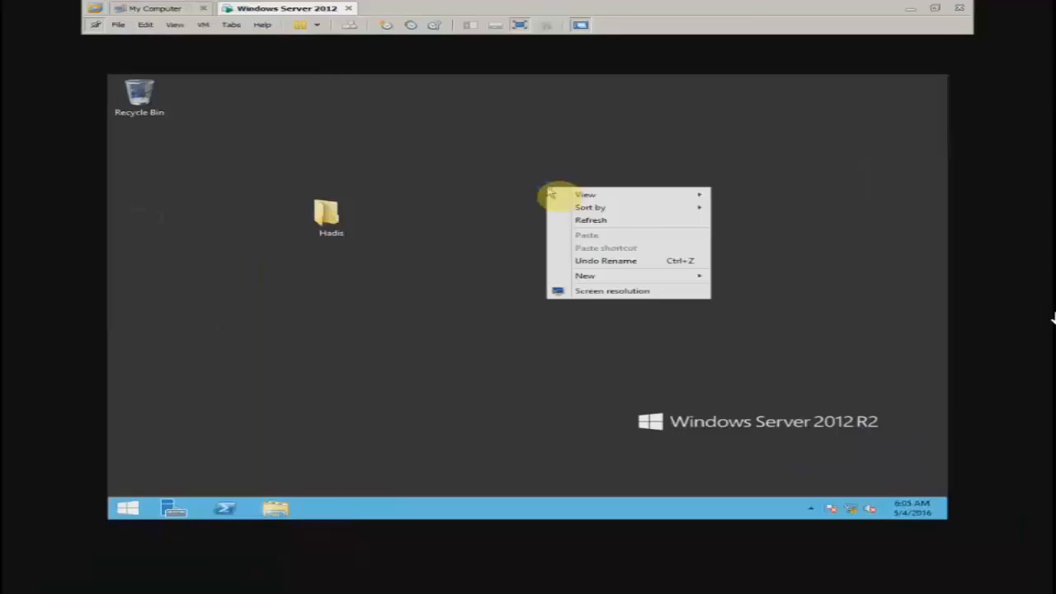
pyautogui.click(585, 277)
pyautogui.click(730, 277)
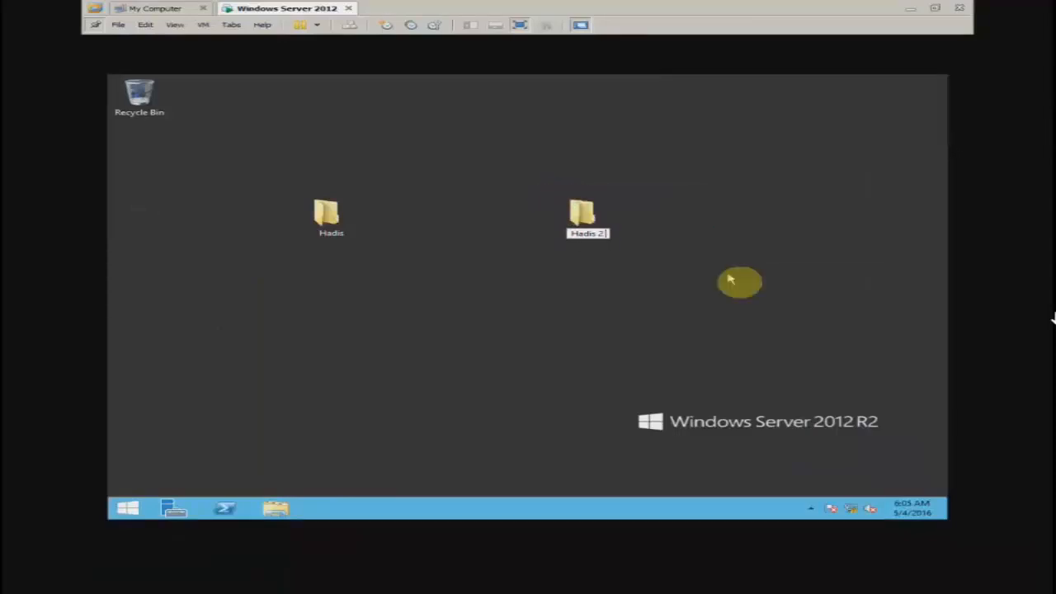
pyautogui.press('Return')
pyautogui.click(703, 245)
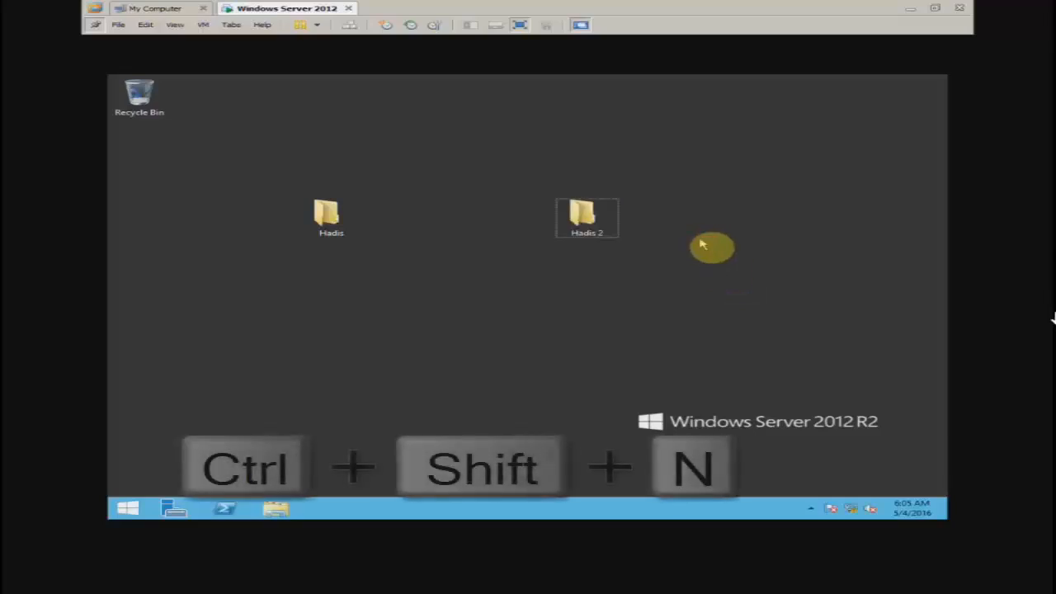
# Step: Create a third folder on the guest desktop, named with the person's first name followed by 3
pyautogui.hotkey('ctrl', 'shift', 'n')
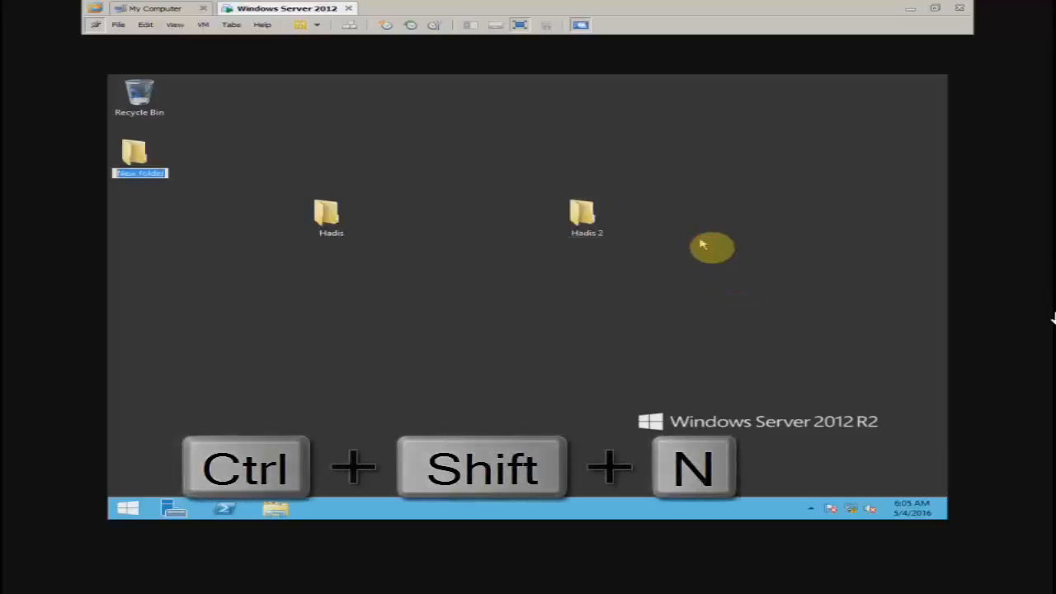
pyautogui.write('Hadis 3')
pyautogui.press('Return')
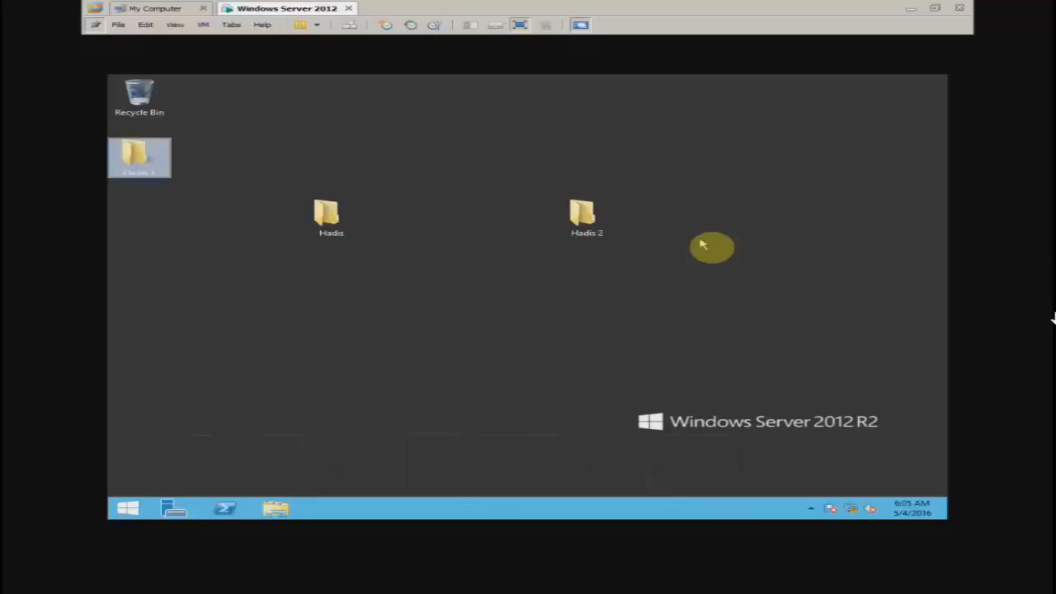
# Step: Arrange the second and third folders in a row beside the first folder on the guest desktop
pyautogui.moveTo(158, 169); pyautogui.dragTo(670, 220)
pyautogui.moveTo(593, 215); pyautogui.dragTo(463, 216)
pyautogui.moveTo(647, 215); pyautogui.dragTo(550, 218)
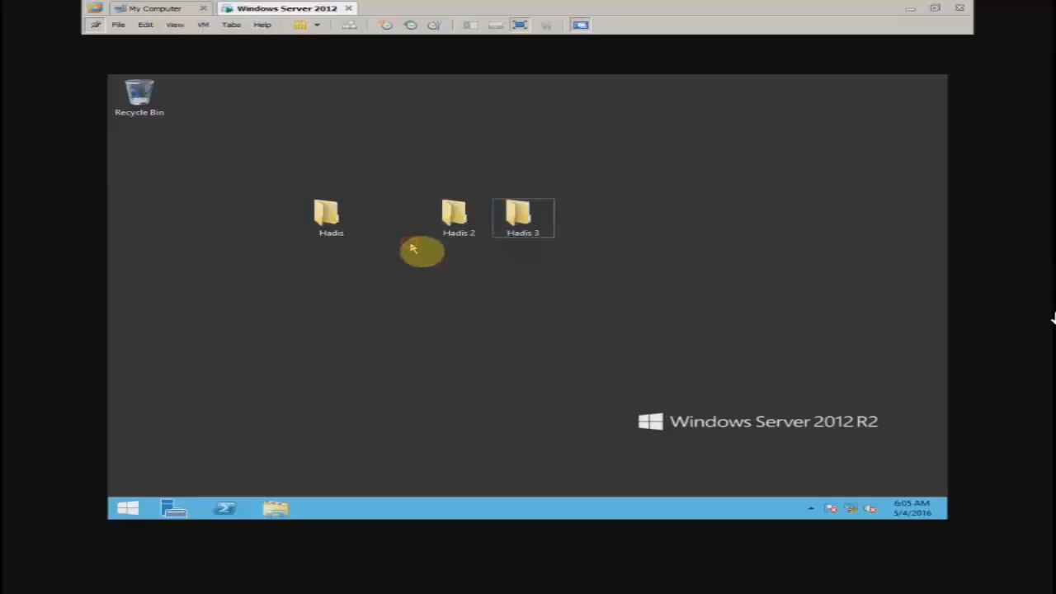
# Step: Take a snapshot of the virtual machine named "3 folders + IP change" and refresh the guest desktop
pyautogui.click(203, 24)
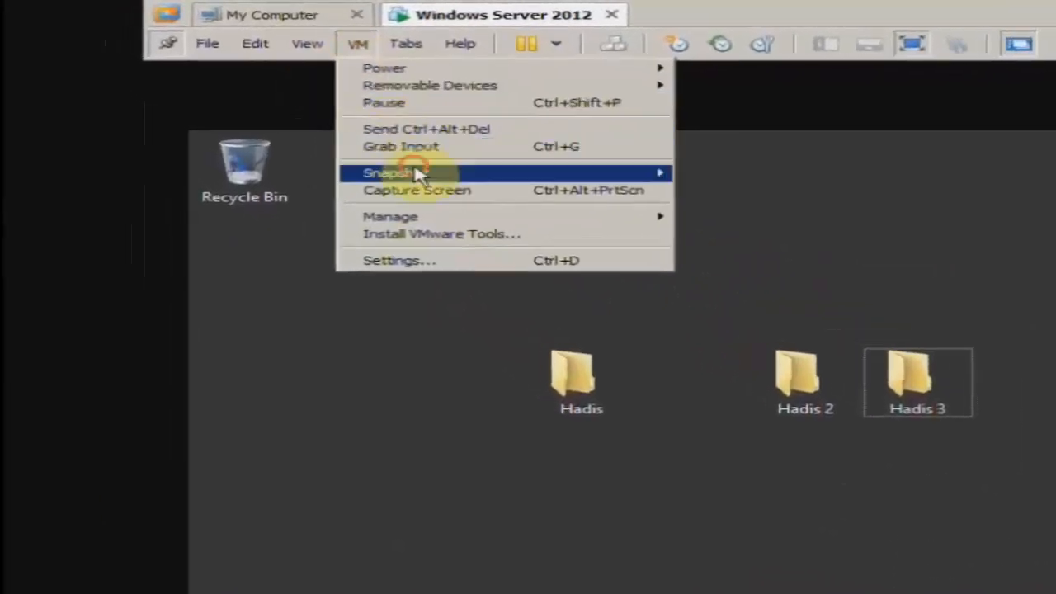
pyautogui.moveTo(417, 173)
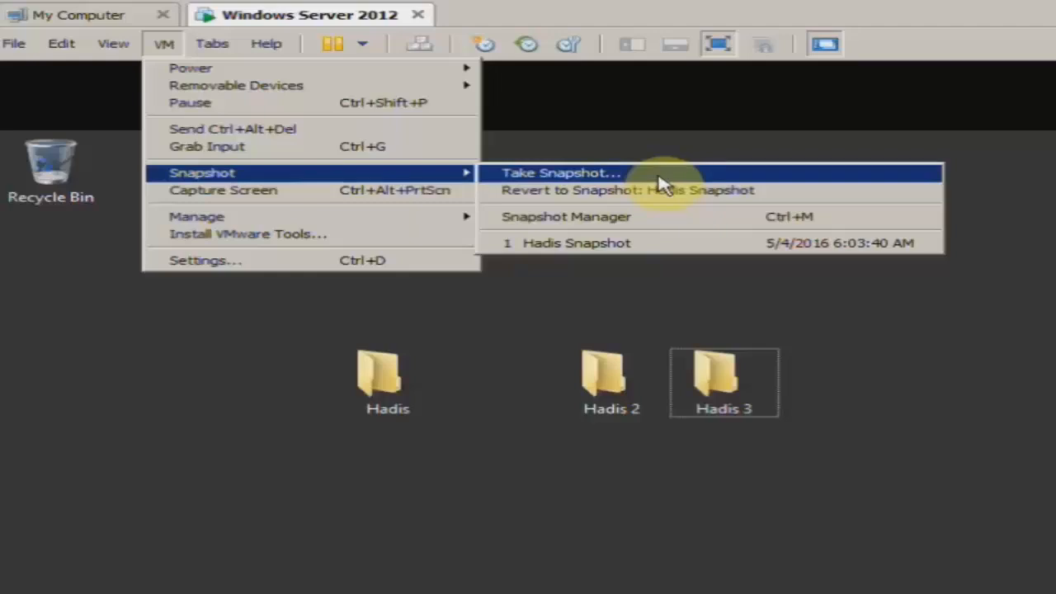
pyautogui.click(660, 180)
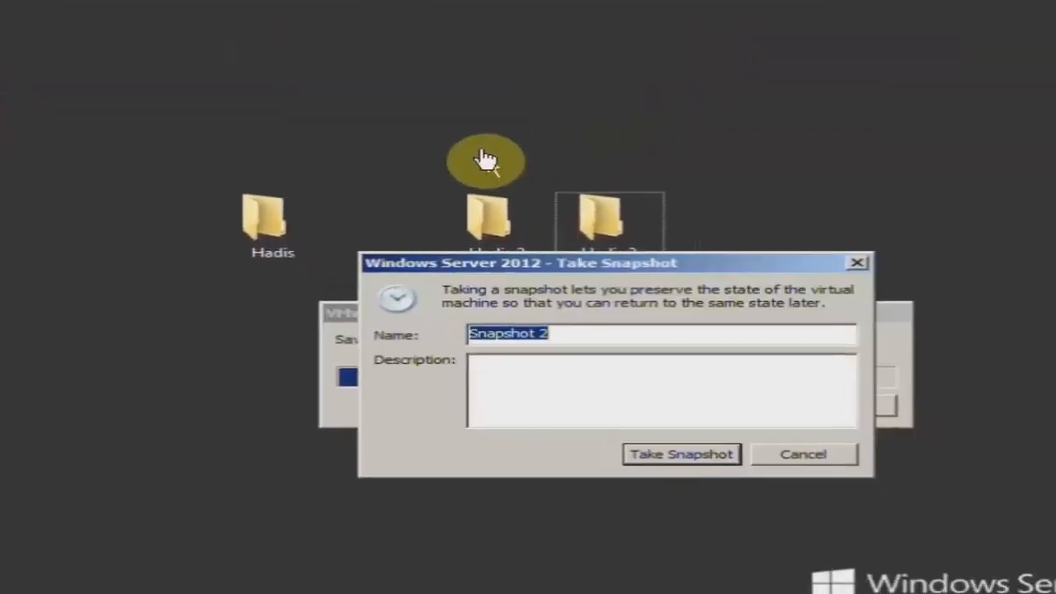
pyautogui.moveTo(536, 258); pyautogui.dragTo(349, 259)
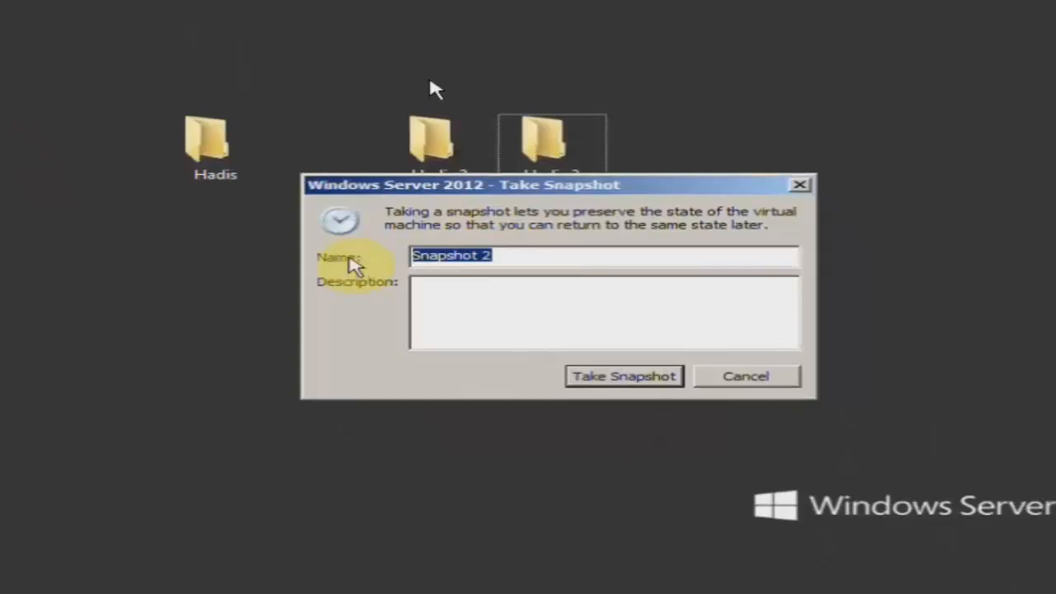
pyautogui.write('3 folders + IP change')
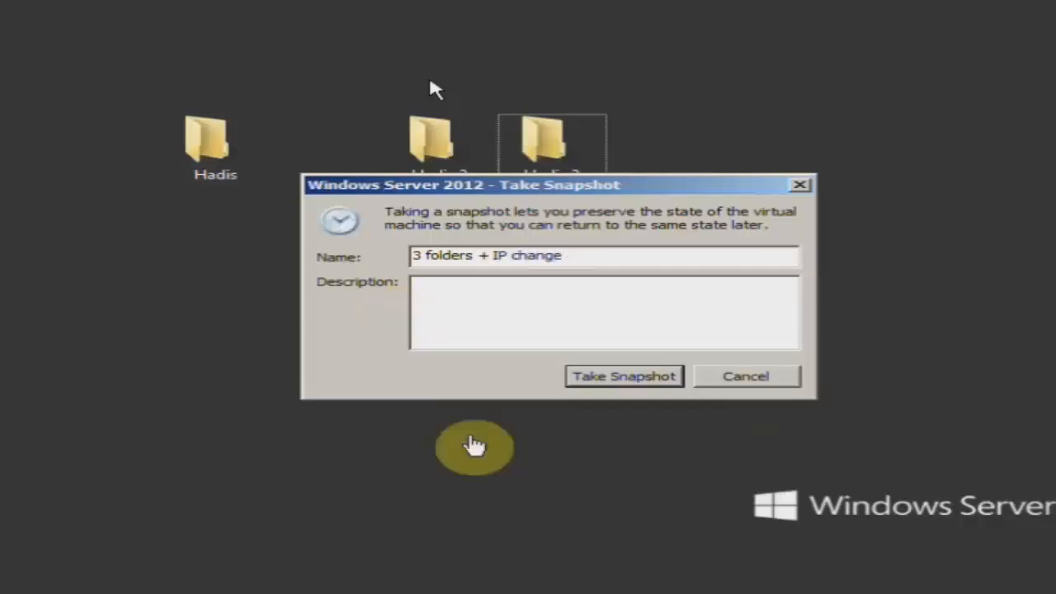
pyautogui.click(629, 379)
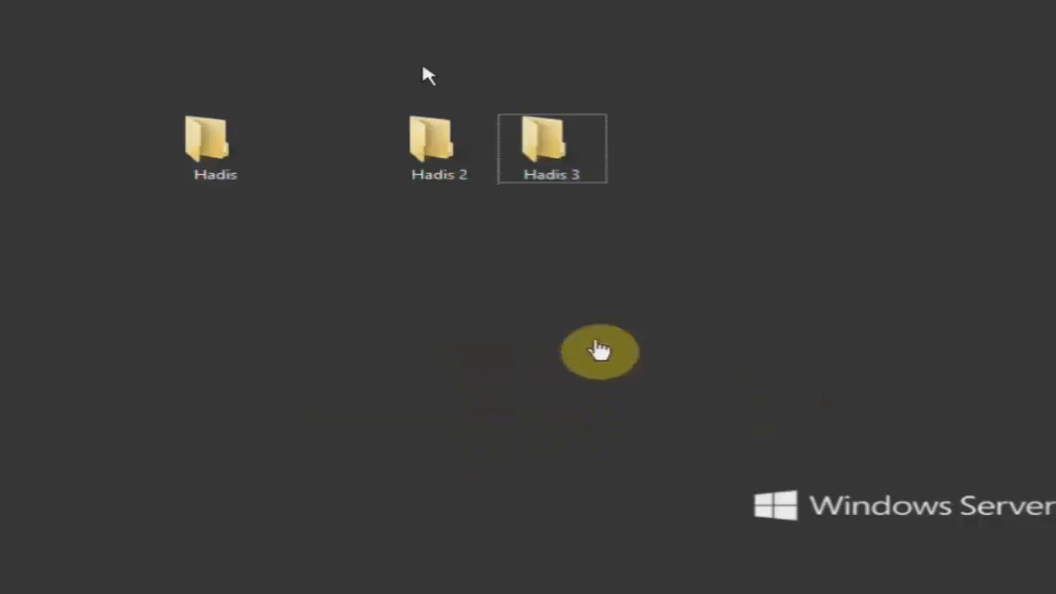
pyautogui.rightClick(569, 275)
pyautogui.click(643, 331)
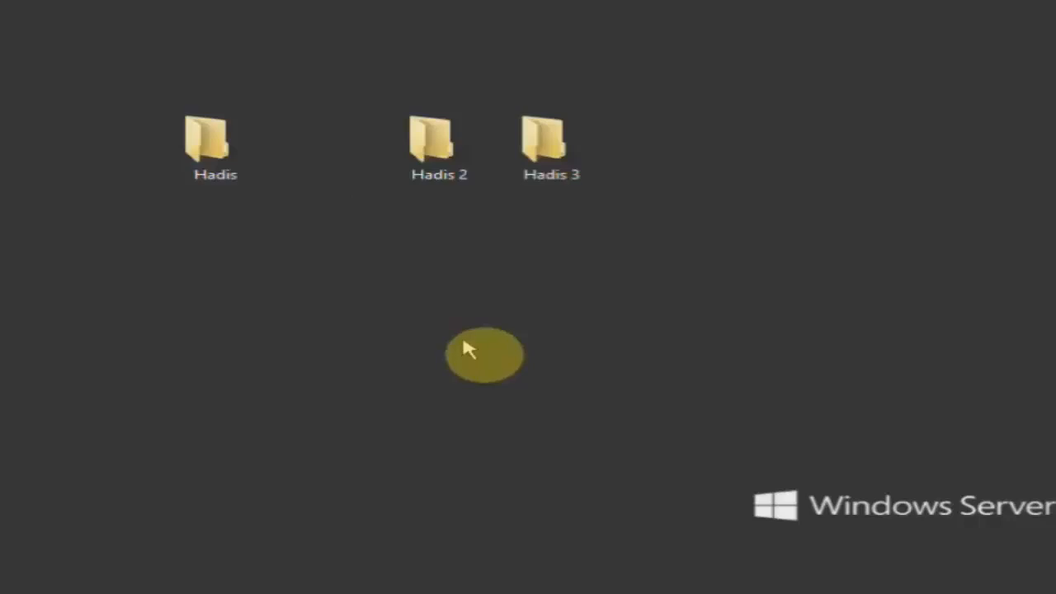
# Step: Restore the virtual machine to the earlier snapshot taken before the IP change and extra folders, and refresh the guest desktop
pyautogui.click(178, 46)
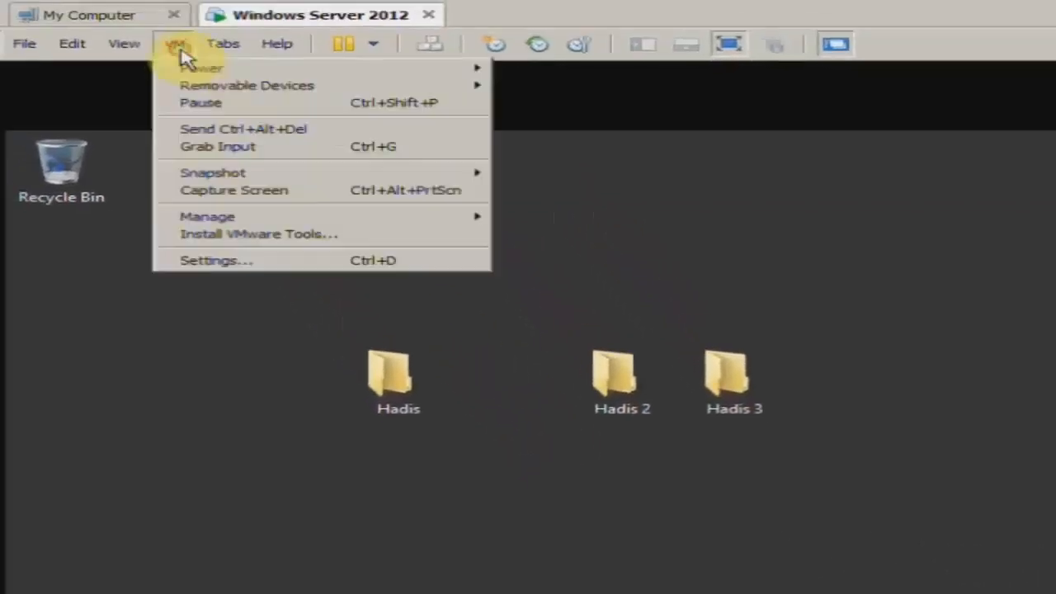
pyautogui.moveTo(256, 176)
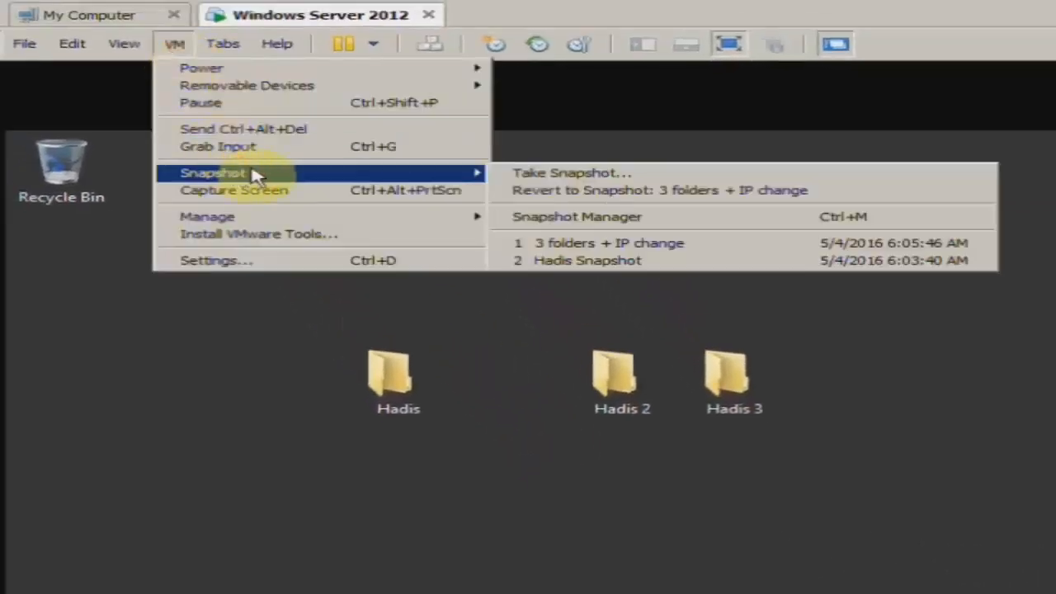
pyautogui.click(747, 262)
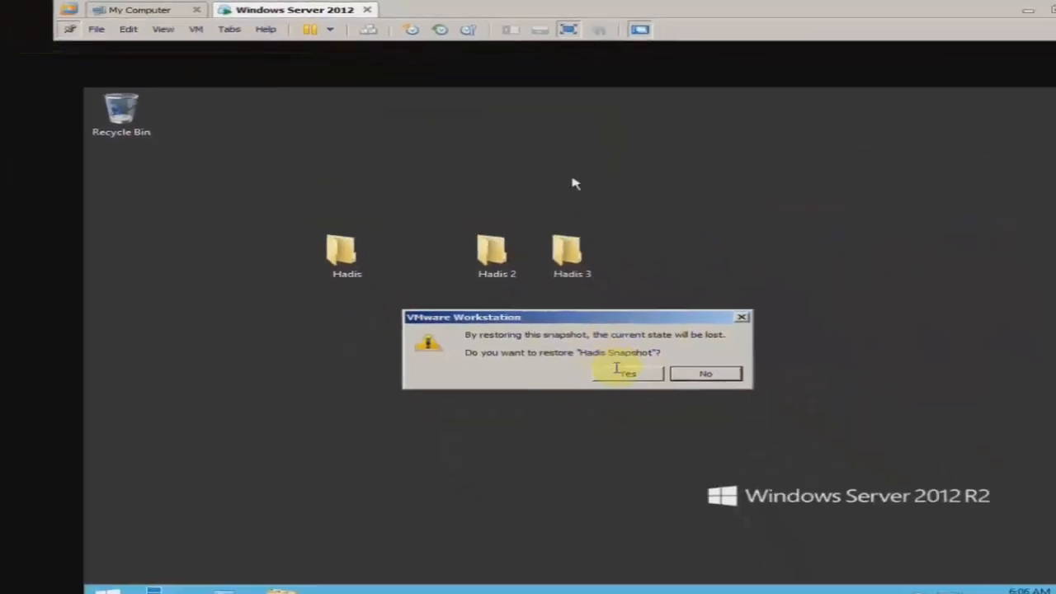
pyautogui.click(802, 560)
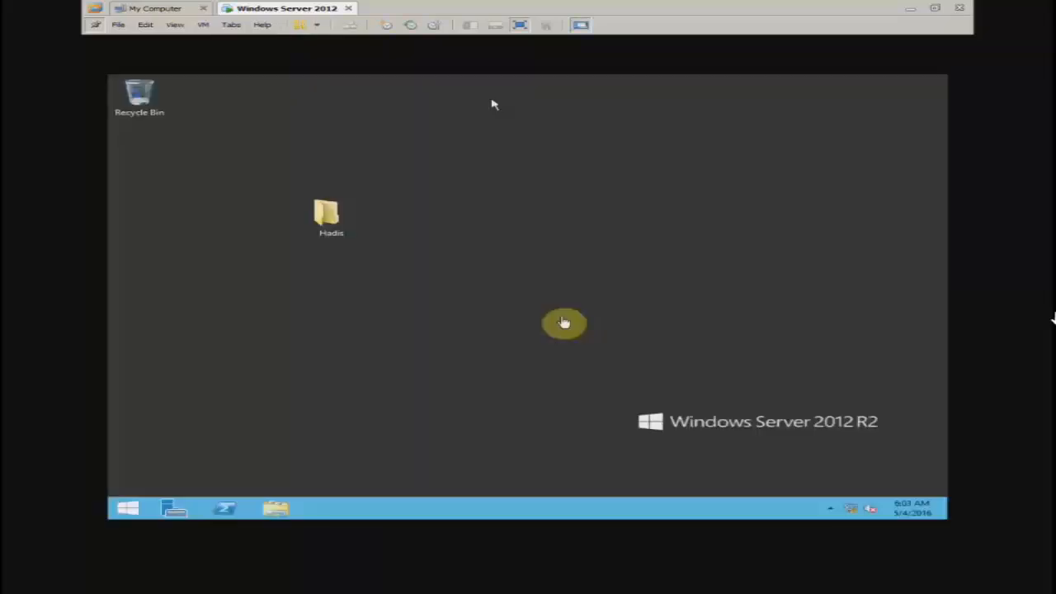
pyautogui.rightClick(473, 252)
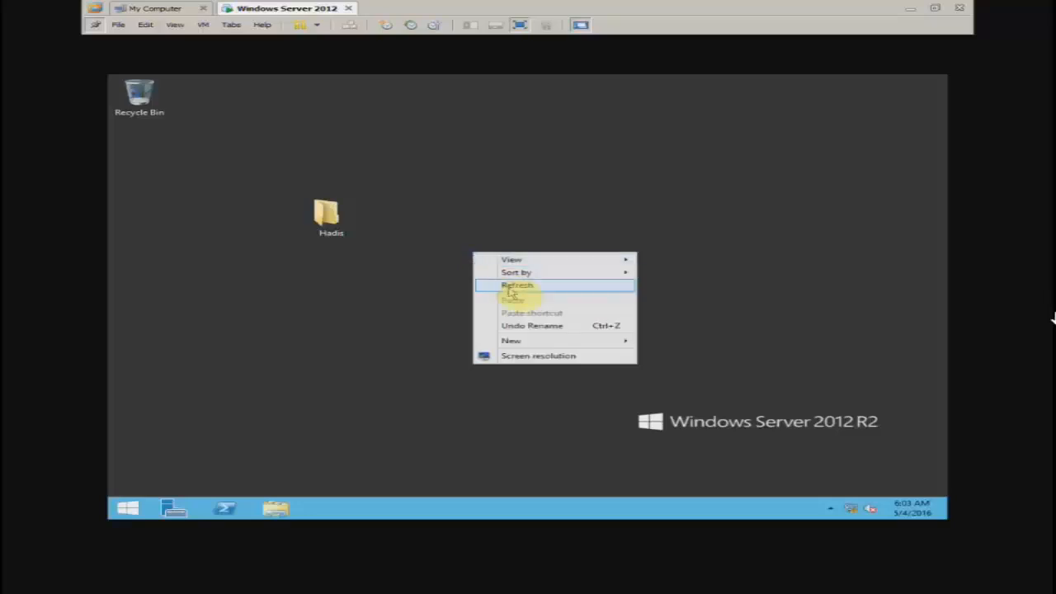
pyautogui.click(506, 287)
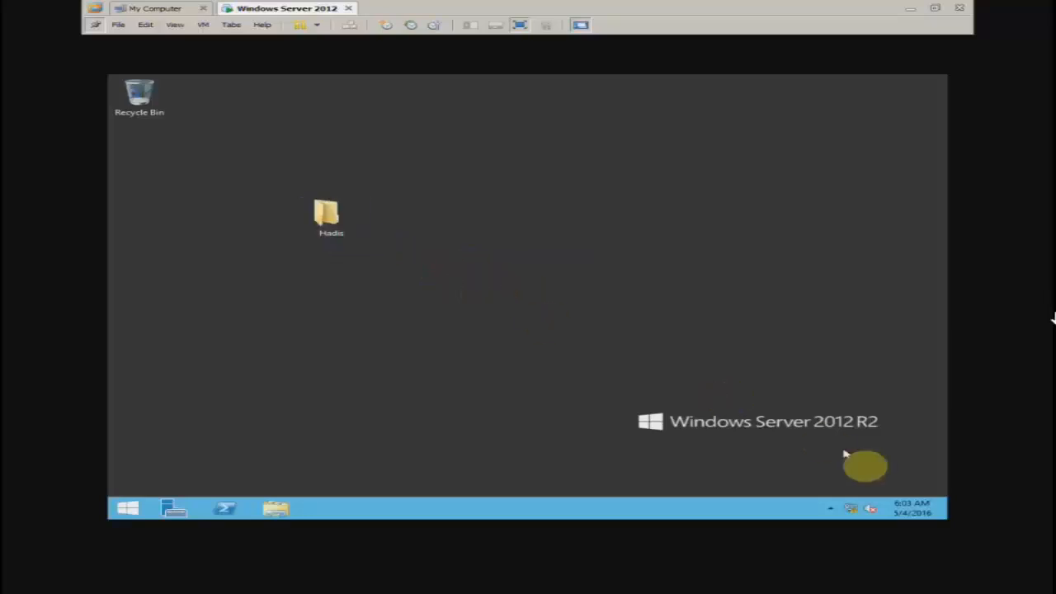
# Step: Open the guest's adapter settings from the Network and Sharing Center and select the Ethernet0 connection
pyautogui.rightClick(858, 511)
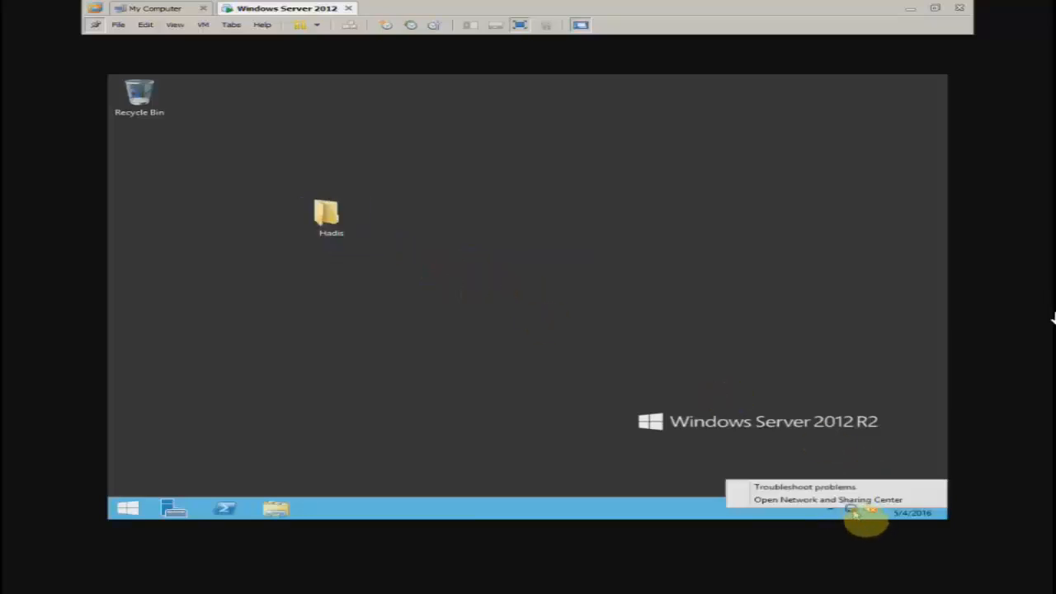
pyautogui.click(839, 484)
pyautogui.rightClick(854, 511)
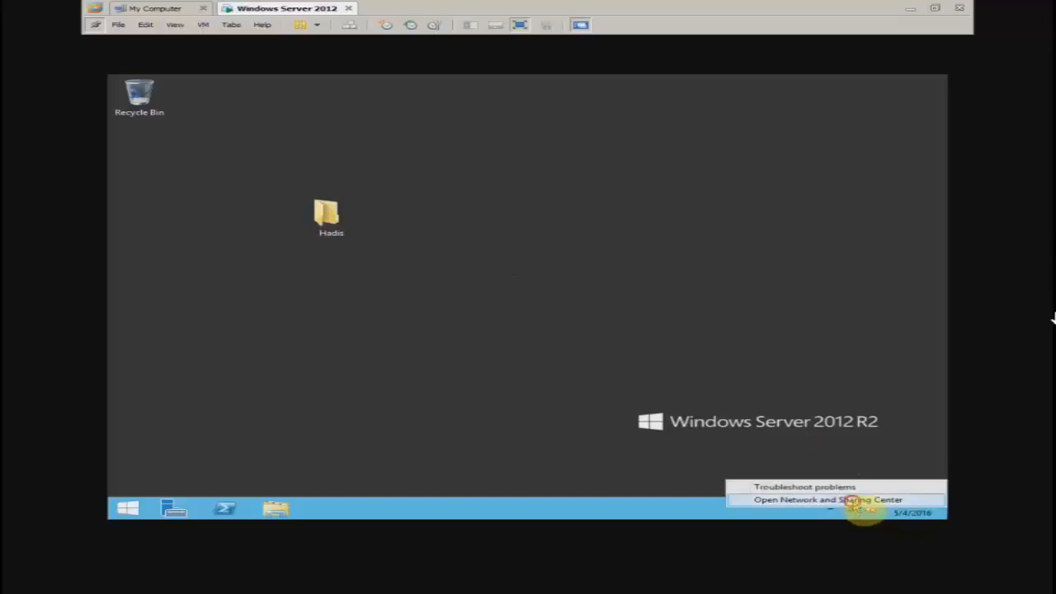
pyautogui.click(854, 501)
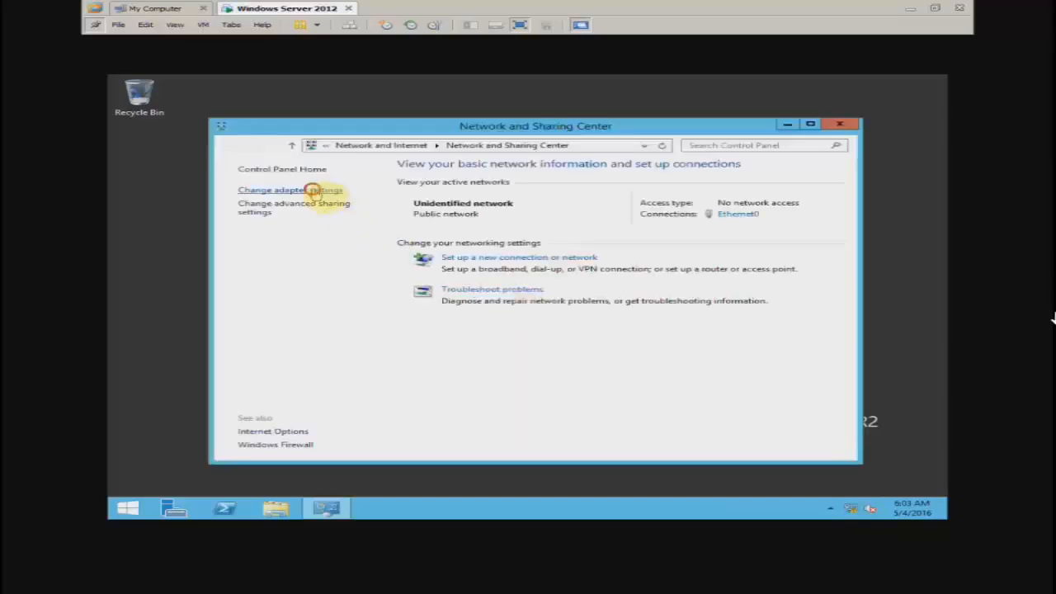
pyautogui.click(313, 191)
pyautogui.click(327, 209)
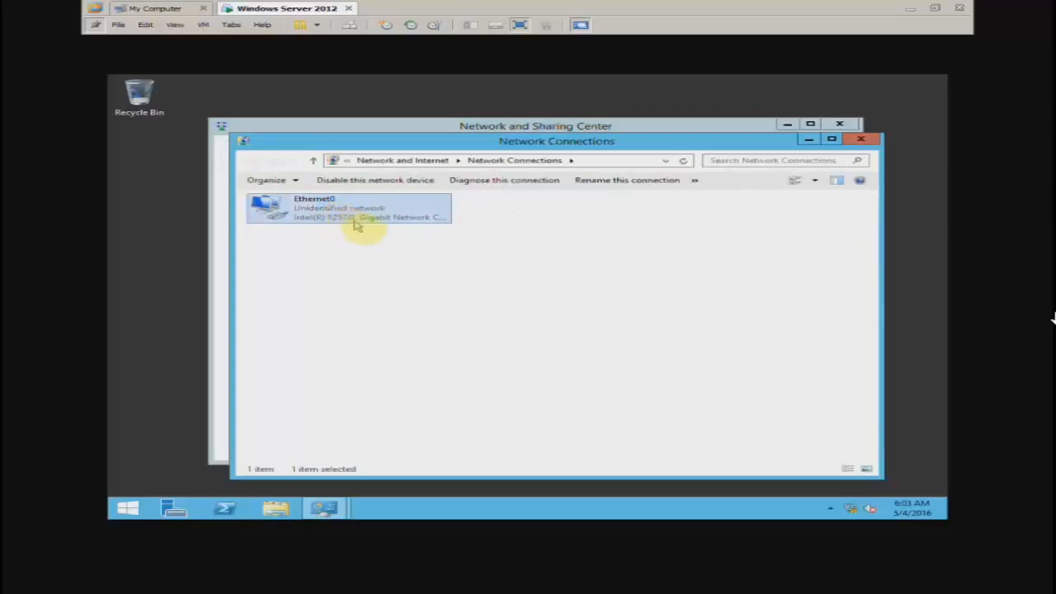
# Step: Check the IPv4 address in Ethernet0's connection details, and close the details and status windows
pyautogui.rightClick(356, 226)
pyautogui.click(400, 230)
pyautogui.click(460, 285)
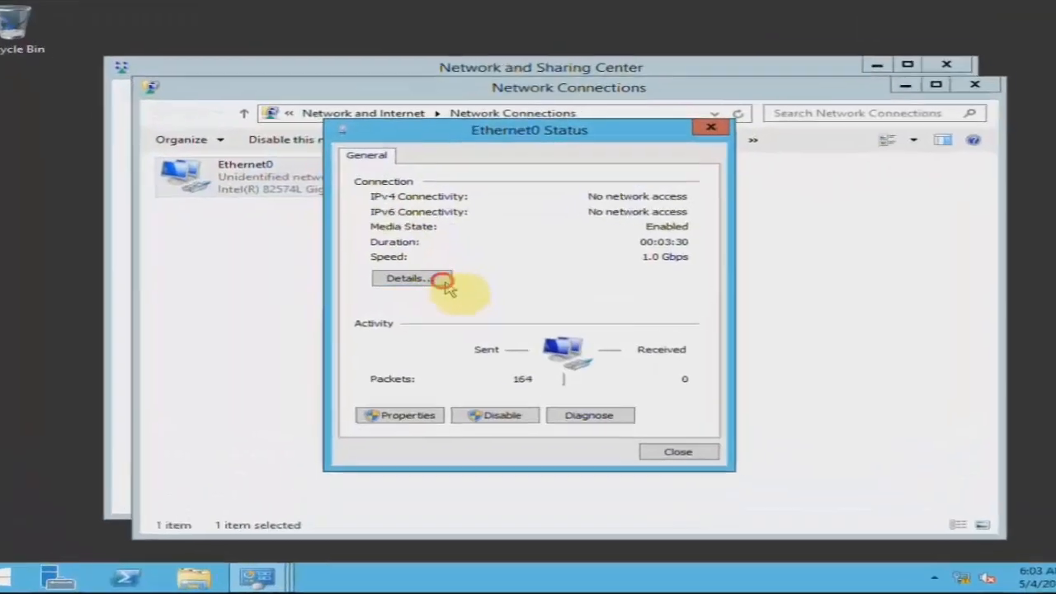
pyautogui.click(566, 266)
pyautogui.click(565, 254)
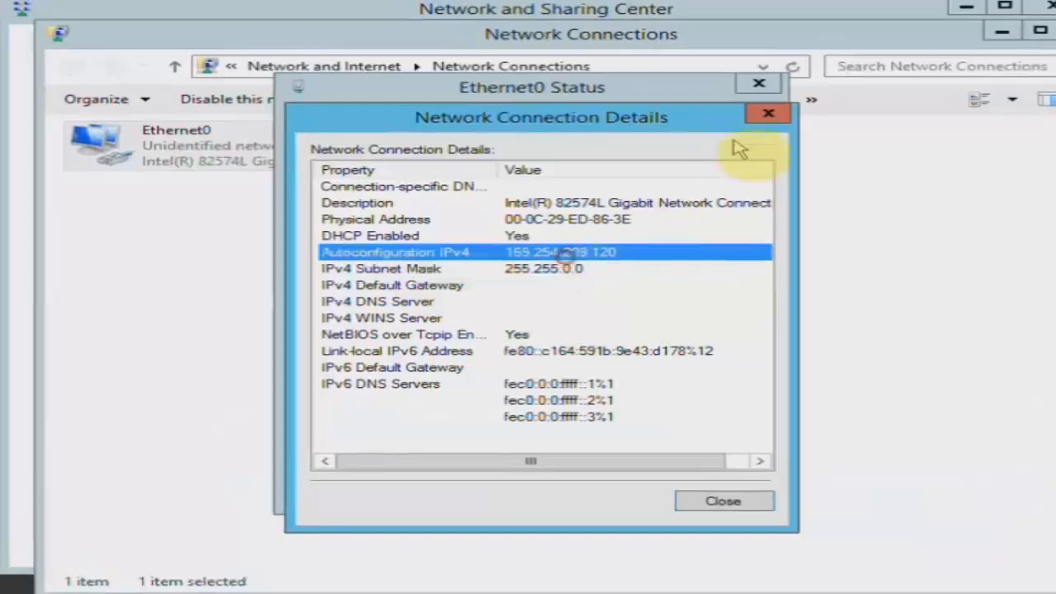
pyautogui.click(768, 113)
pyautogui.click(758, 83)
# Step: Inspect Ethernet0's Internet Protocol Version 4 (TCP/IPv4) properties without changing them, and close all the guest's network windows
pyautogui.rightClick(197, 147)
pyautogui.click(253, 316)
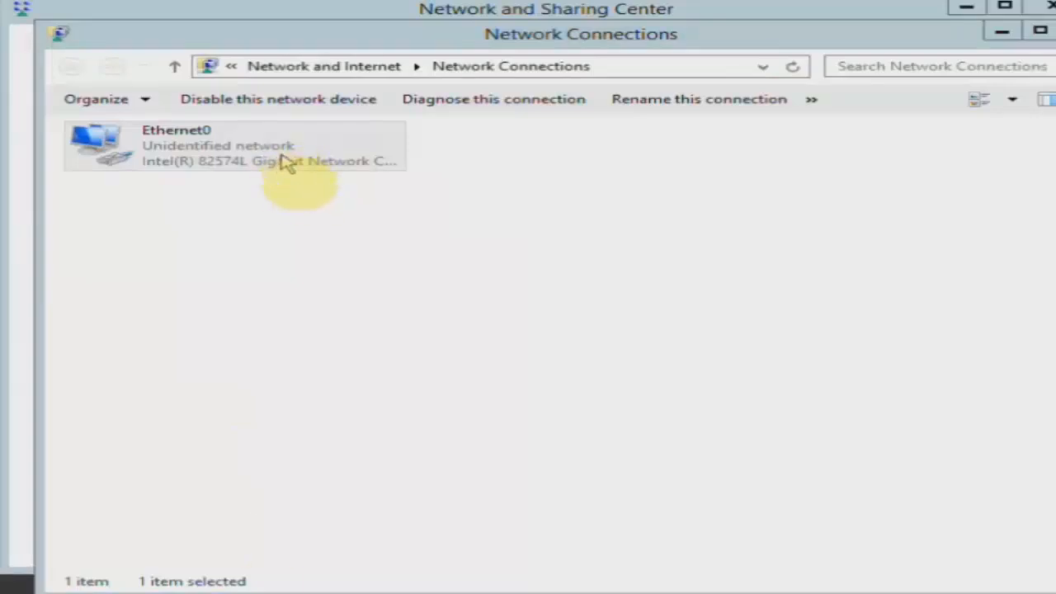
pyautogui.click(339, 569)
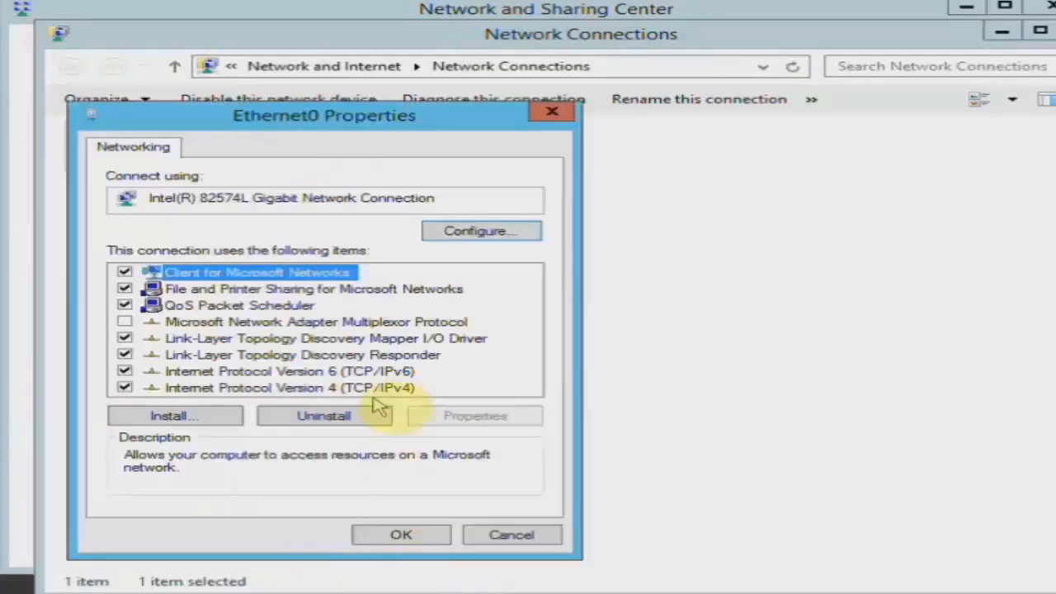
pyautogui.click(202, 388)
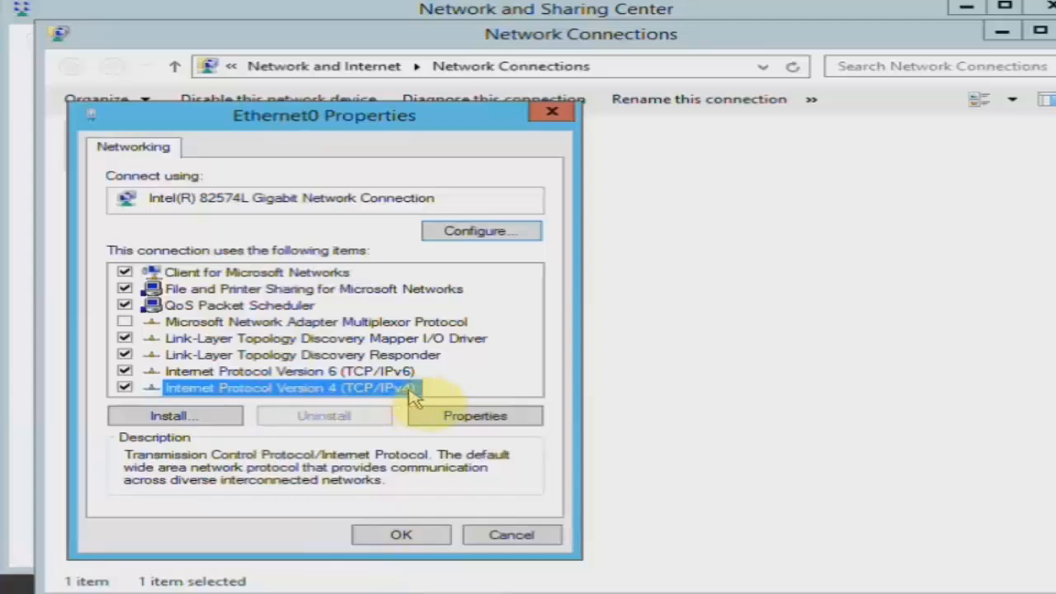
pyautogui.click(493, 418)
pyautogui.click(606, 586)
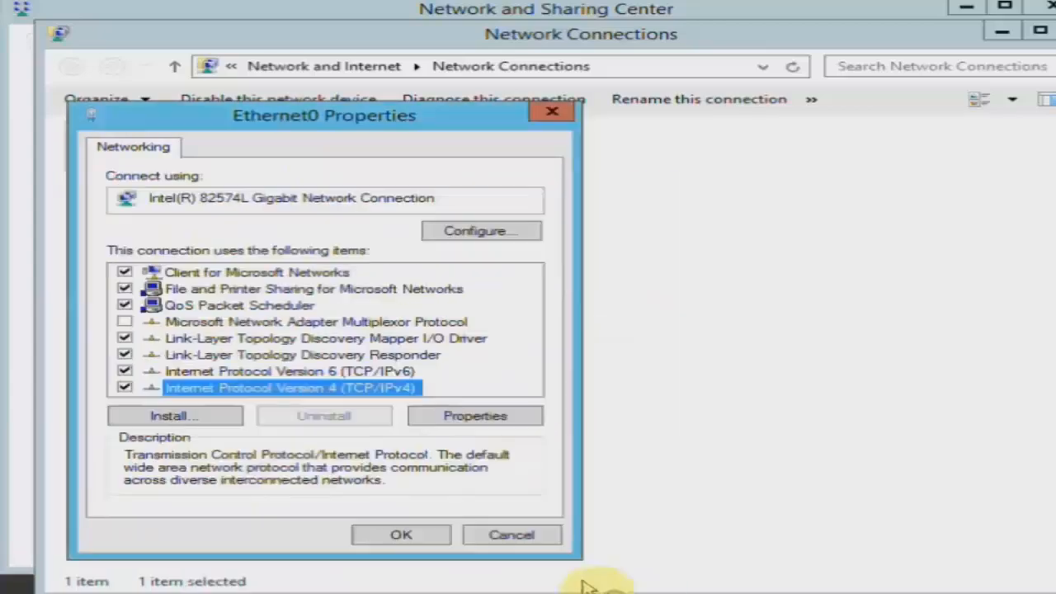
pyautogui.click(523, 536)
pyautogui.click(900, 129)
pyautogui.click(1051, 6)
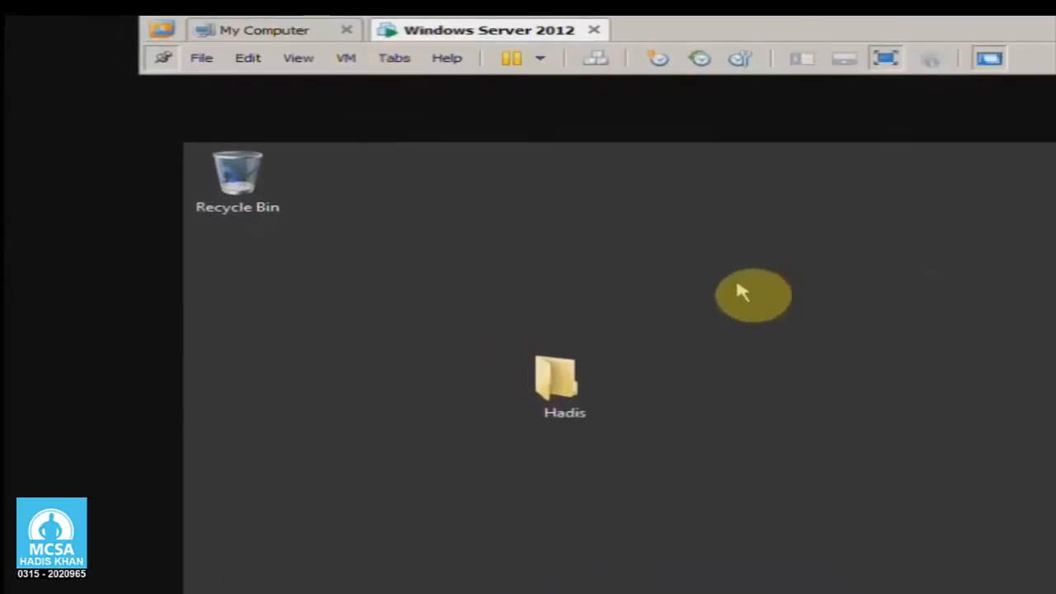
# Step: Restore the "3 folders + IP change" snapshot and refresh the guest desktop
pyautogui.click(346, 57)
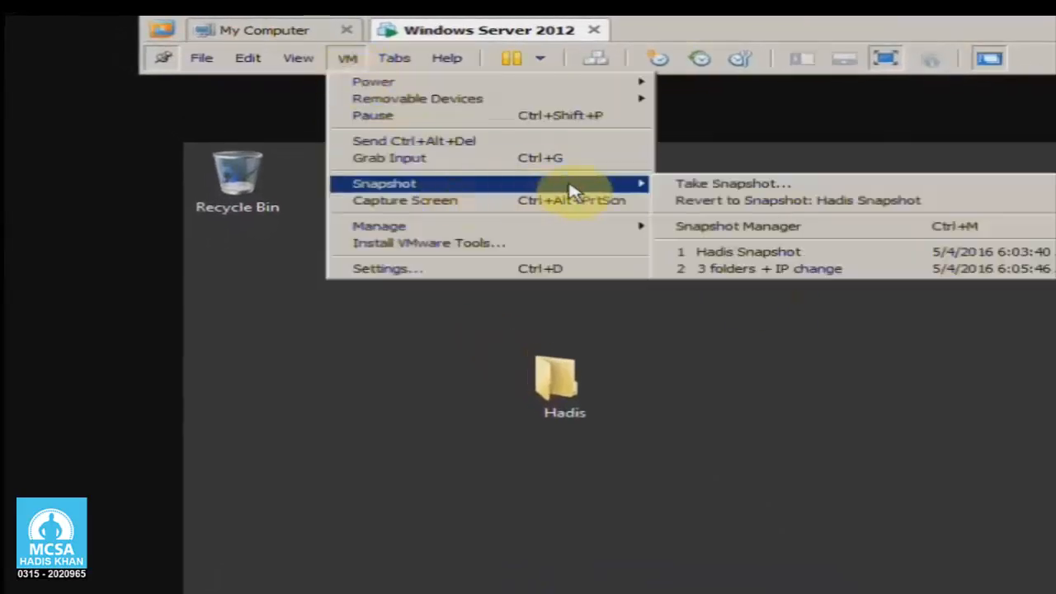
pyautogui.moveTo(633, 182)
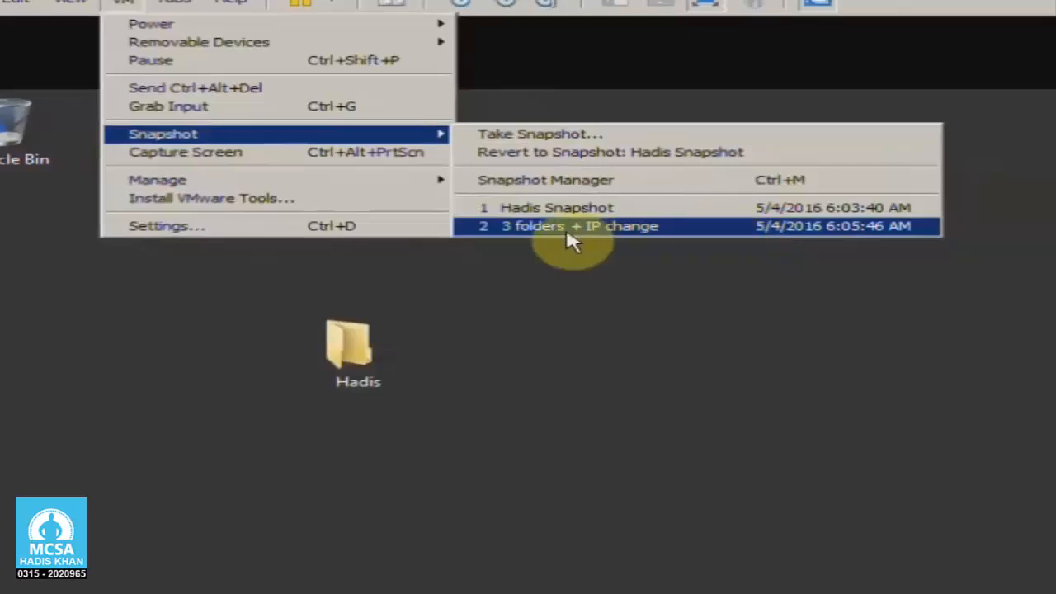
pyautogui.click(700, 231)
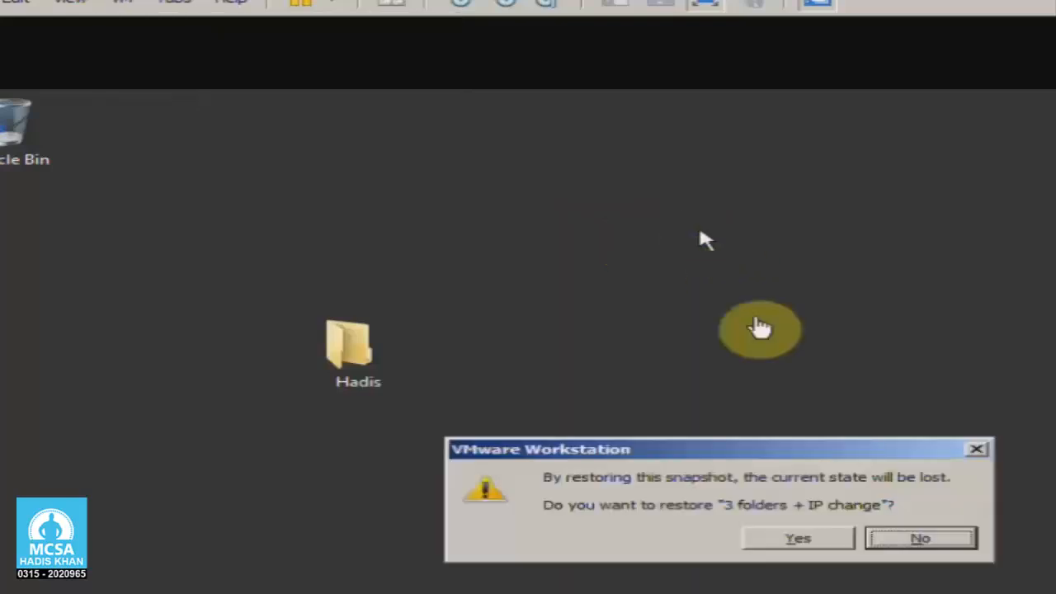
pyautogui.click(768, 537)
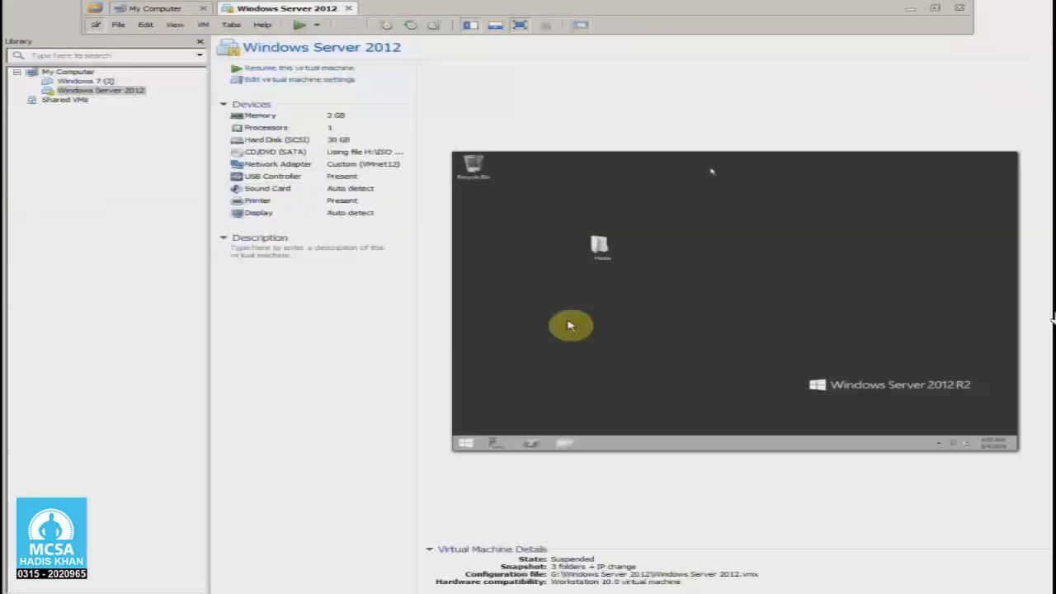
pyautogui.click(569, 326)
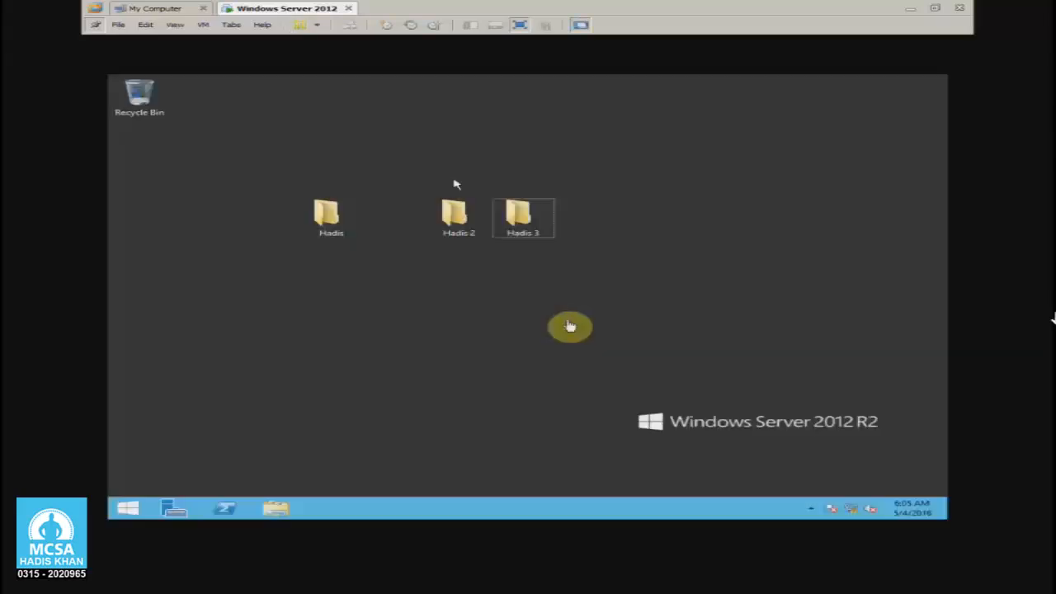
pyautogui.rightClick(502, 287)
pyautogui.click(533, 321)
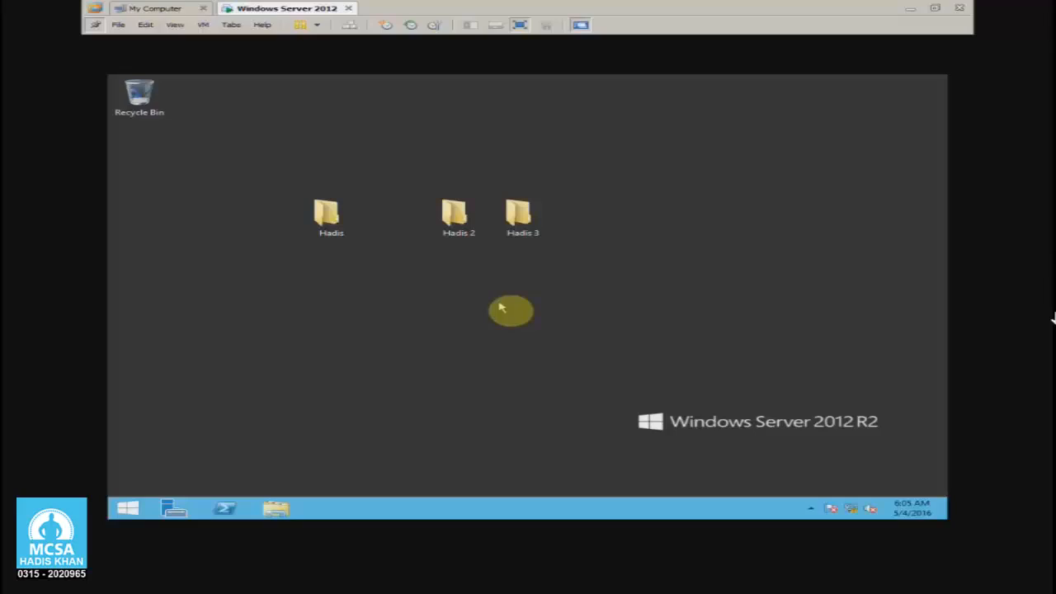
pyautogui.rightClick(501, 308)
pyautogui.click(528, 310)
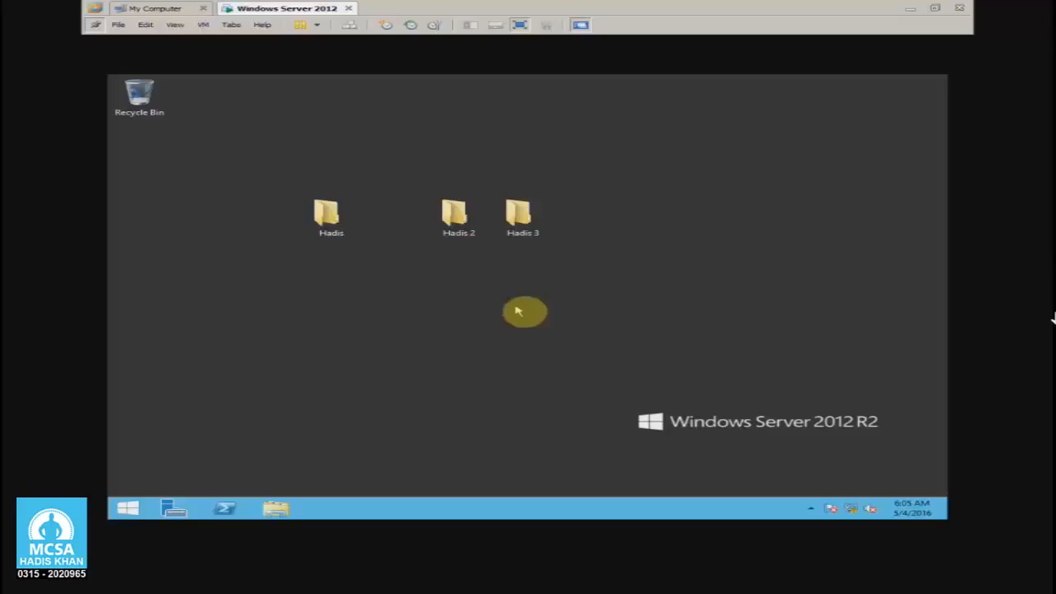
# Step: Review the virtual machine's available snapshots and snapshot commands without choosing any
pyautogui.click(203, 24)
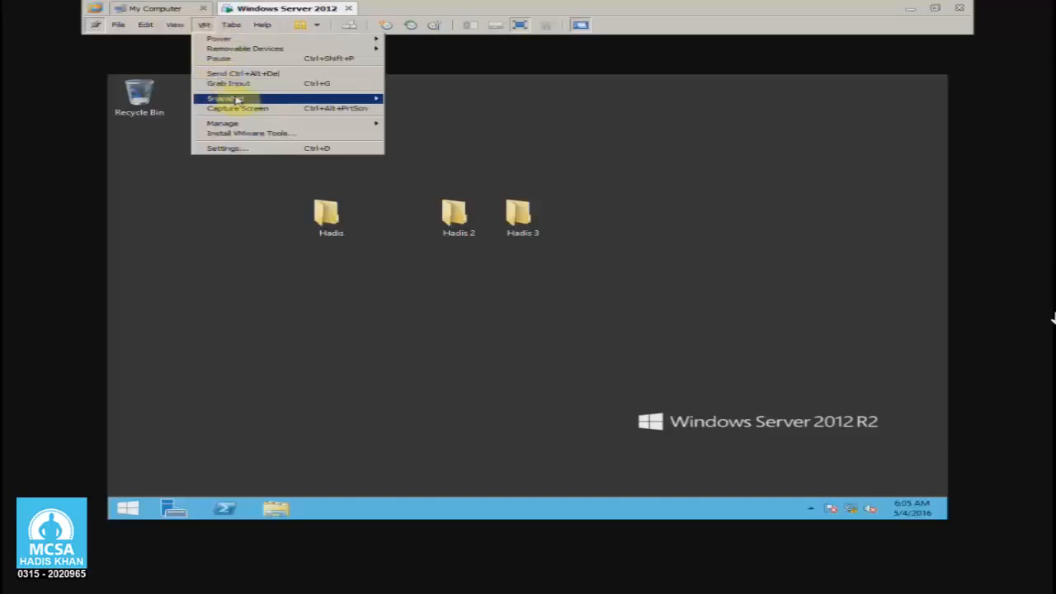
pyautogui.moveTo(239, 99)
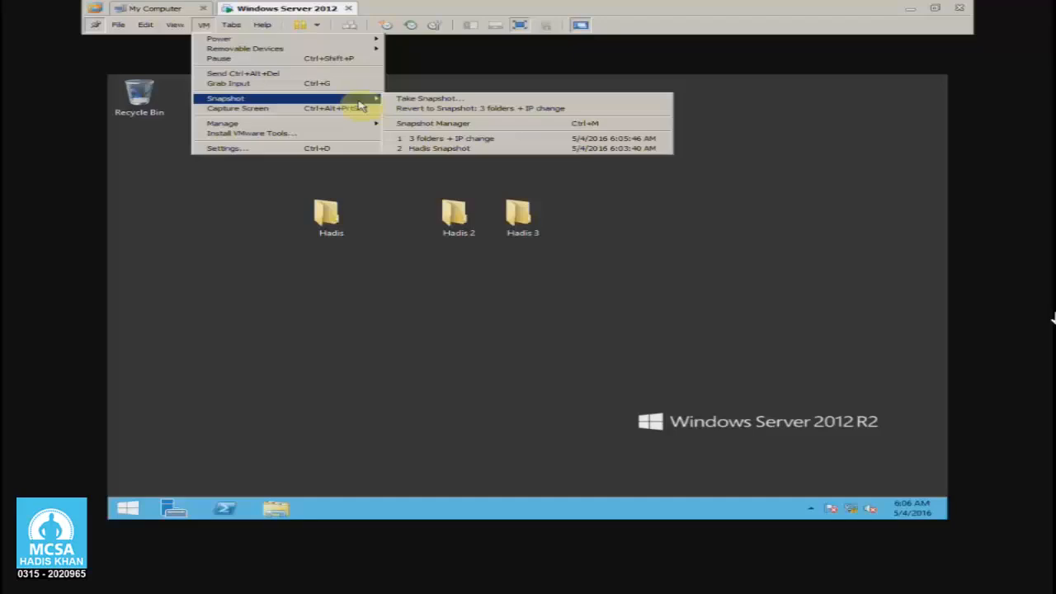
pyautogui.click(410, 273)
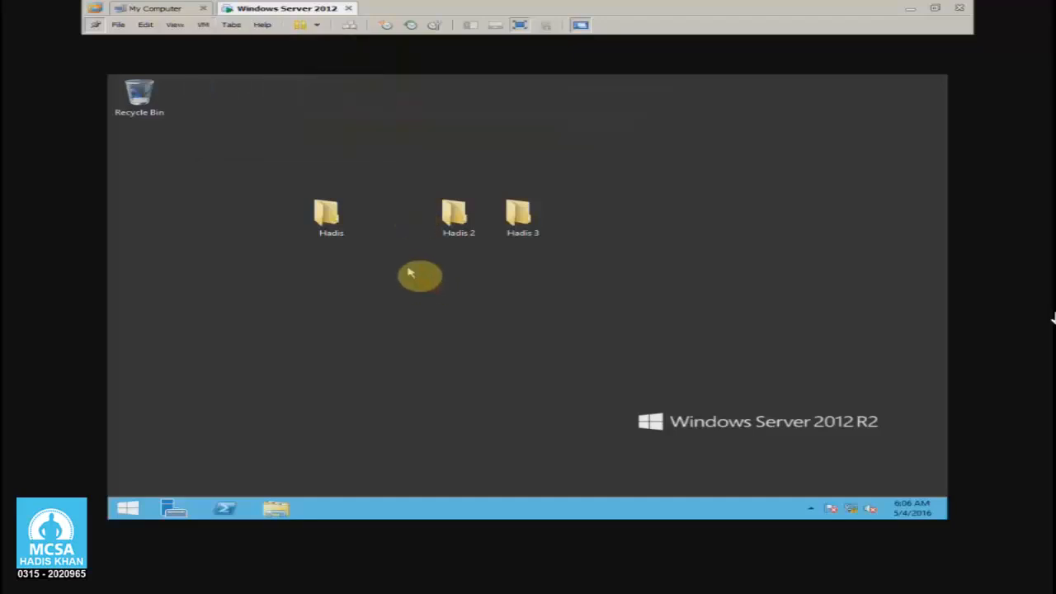
pyautogui.click(379, 348)
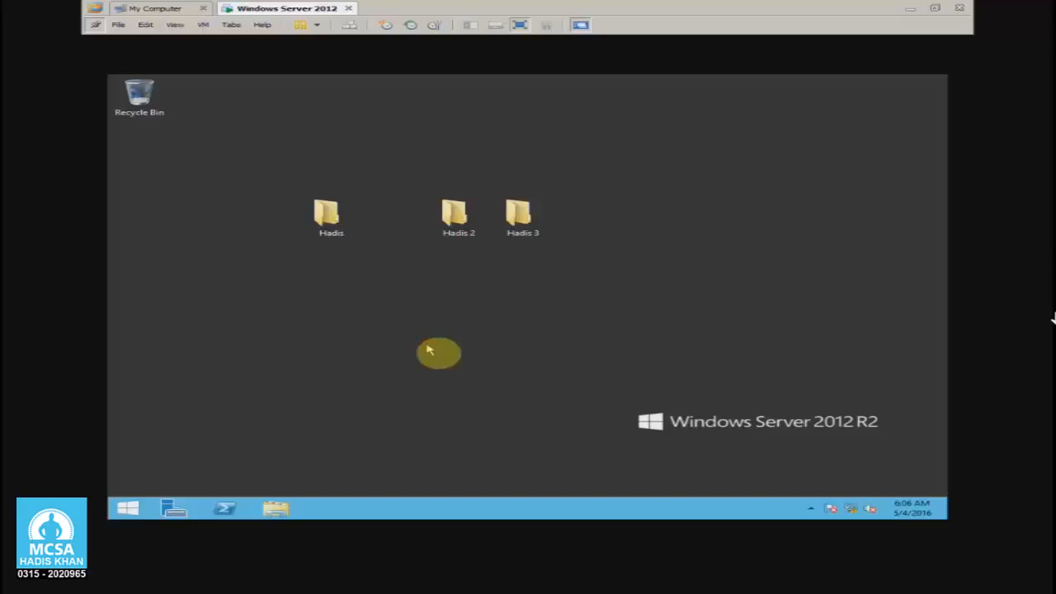
pyautogui.press('super+d')
pyautogui.hotkey('alt', 'F4')
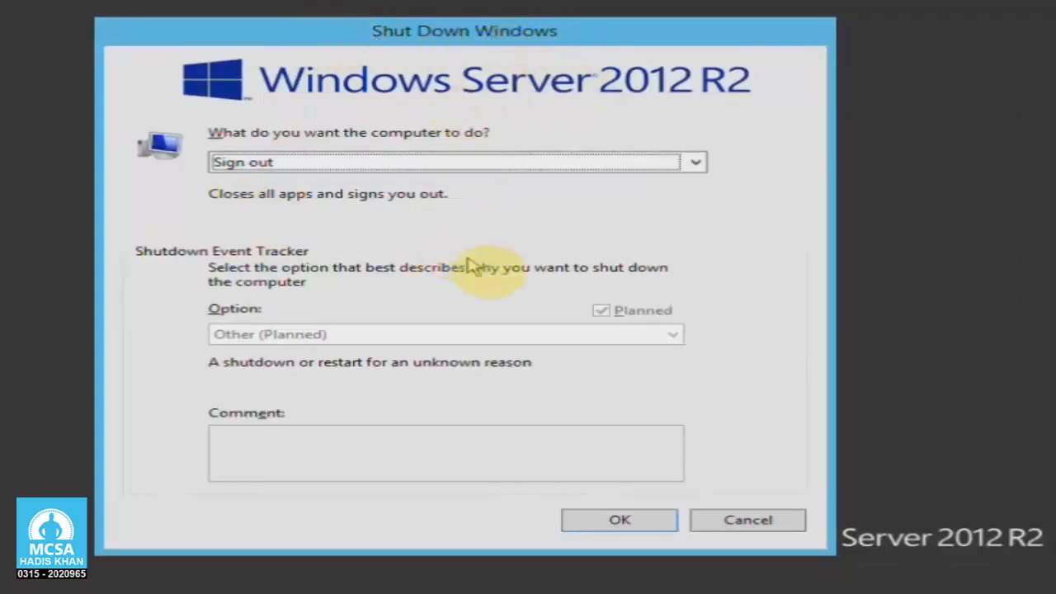
pyautogui.click(302, 165)
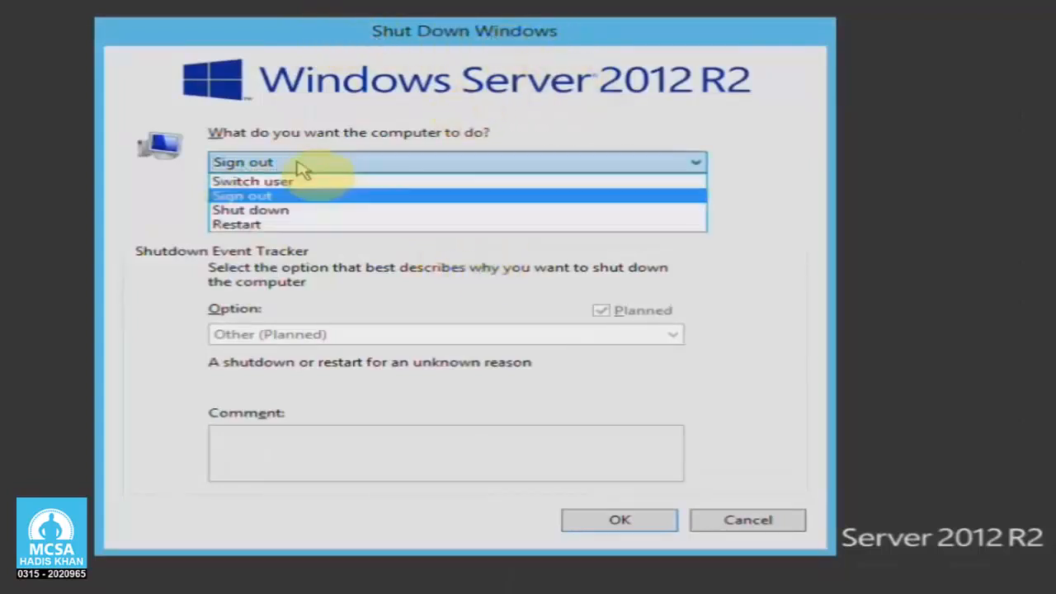
pyautogui.click(292, 211)
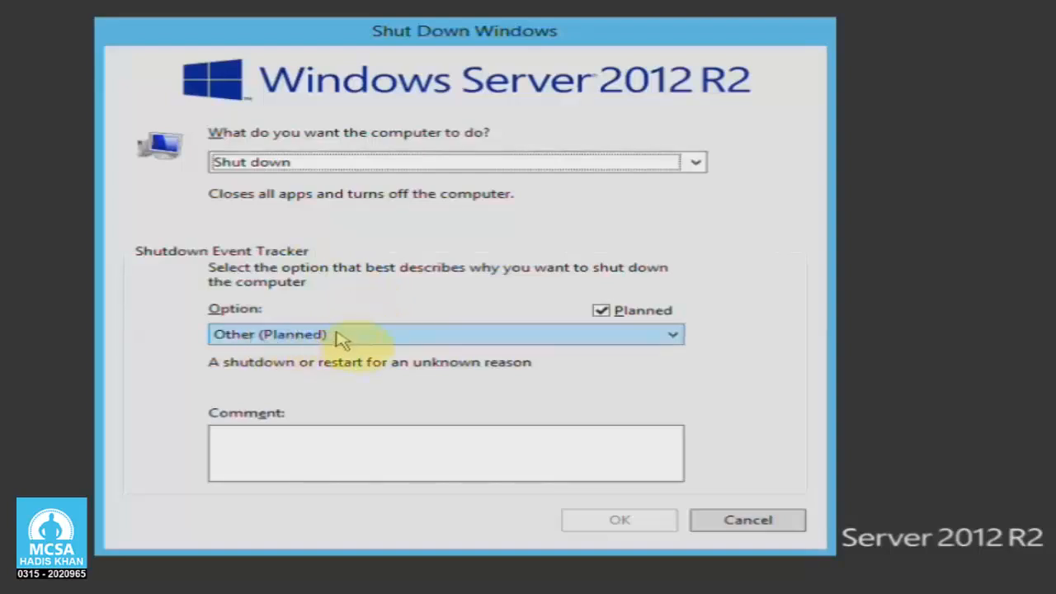
pyautogui.click(307, 333)
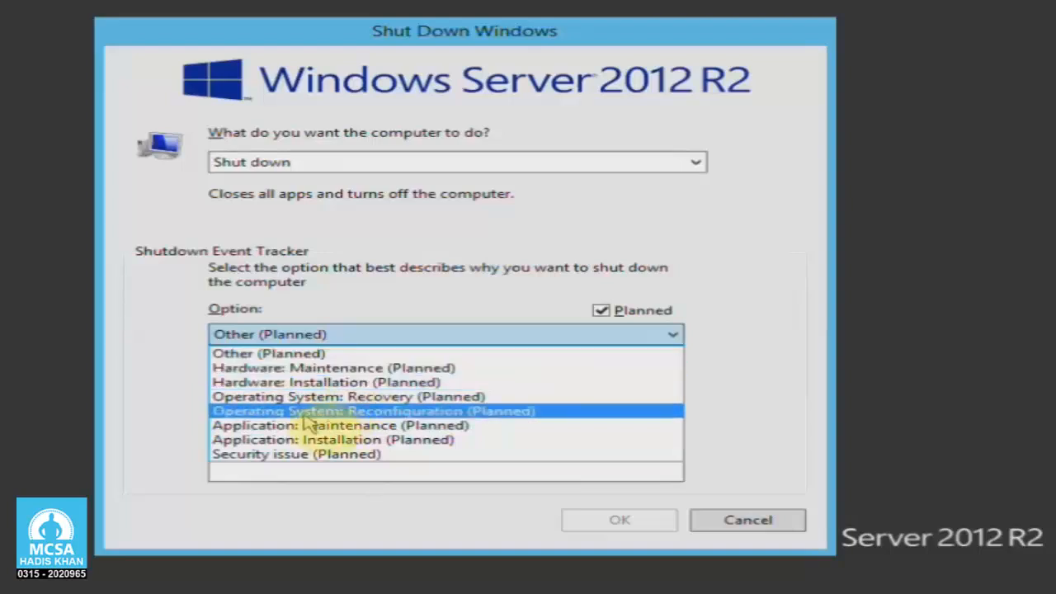
pyautogui.click(392, 425)
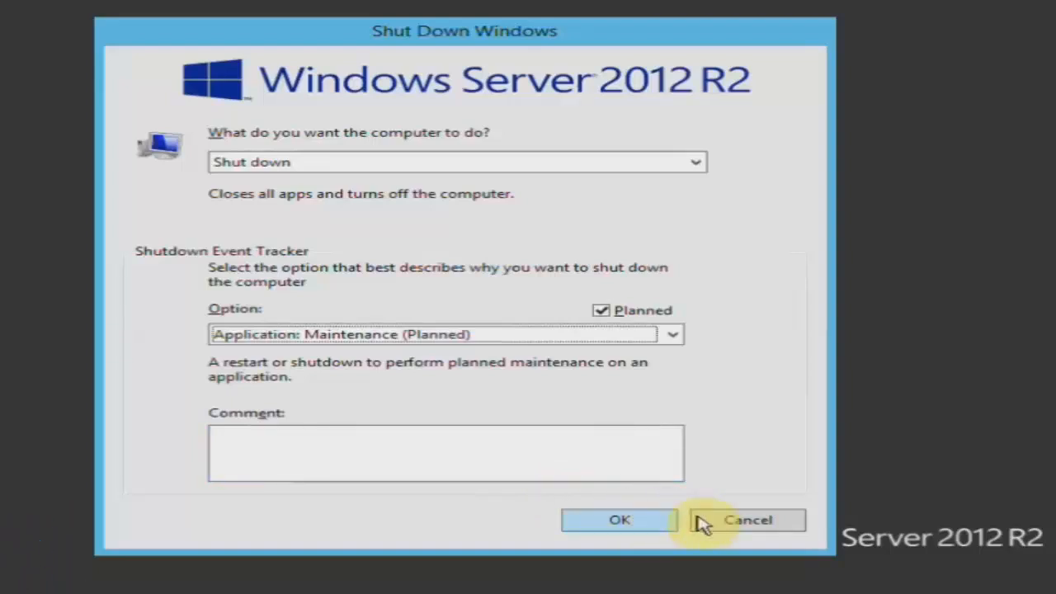
pyautogui.click(717, 528)
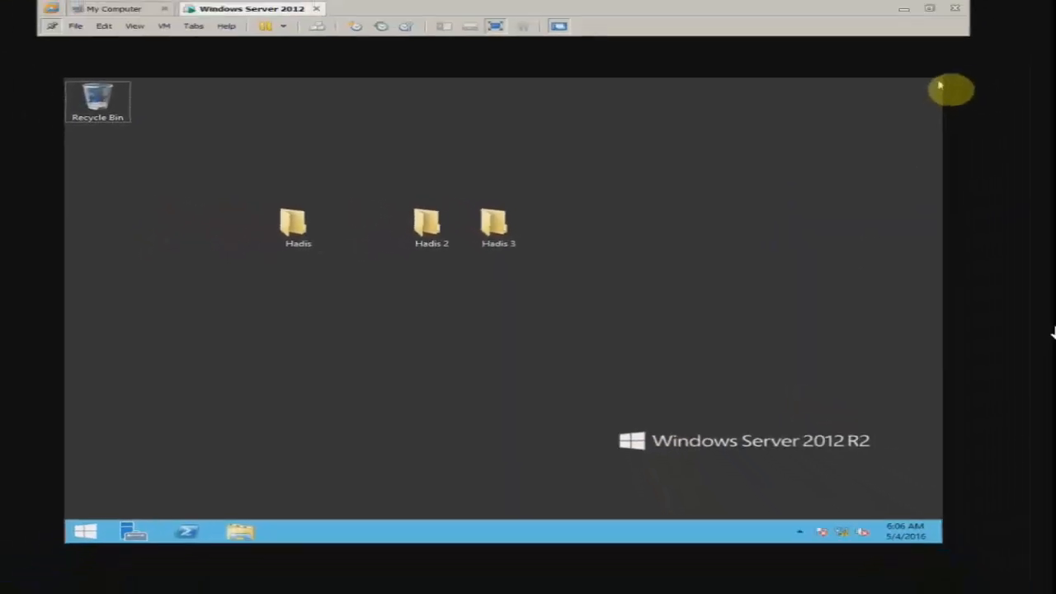
# Step: Shut down the Windows Server guest from its Settings charm, giving Hardware: Installation (Unplanned) as the reason
pyautogui.moveTo(940, 85)
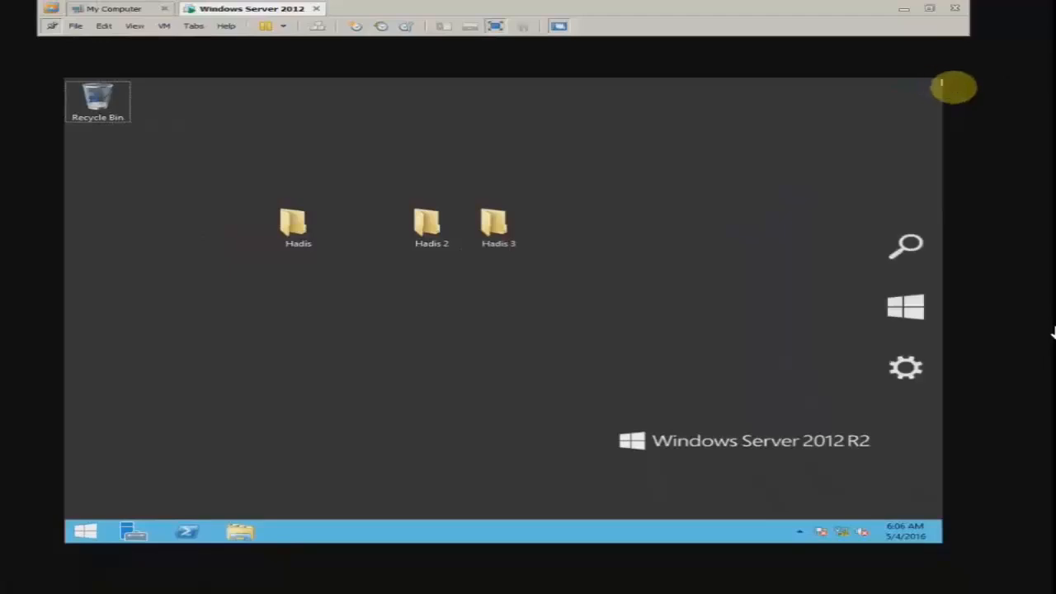
pyautogui.click(911, 373)
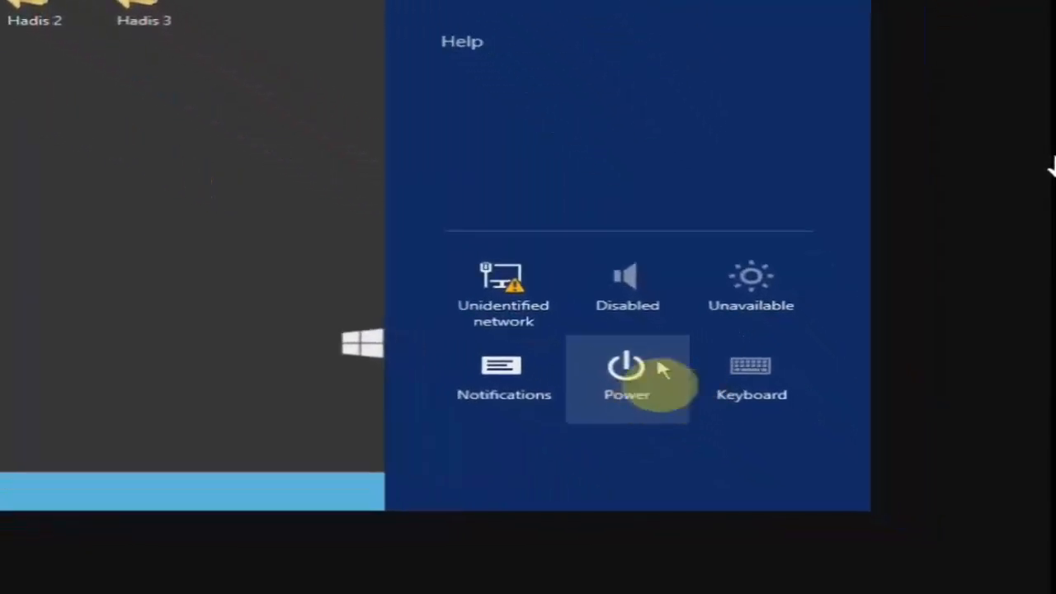
pyautogui.click(629, 385)
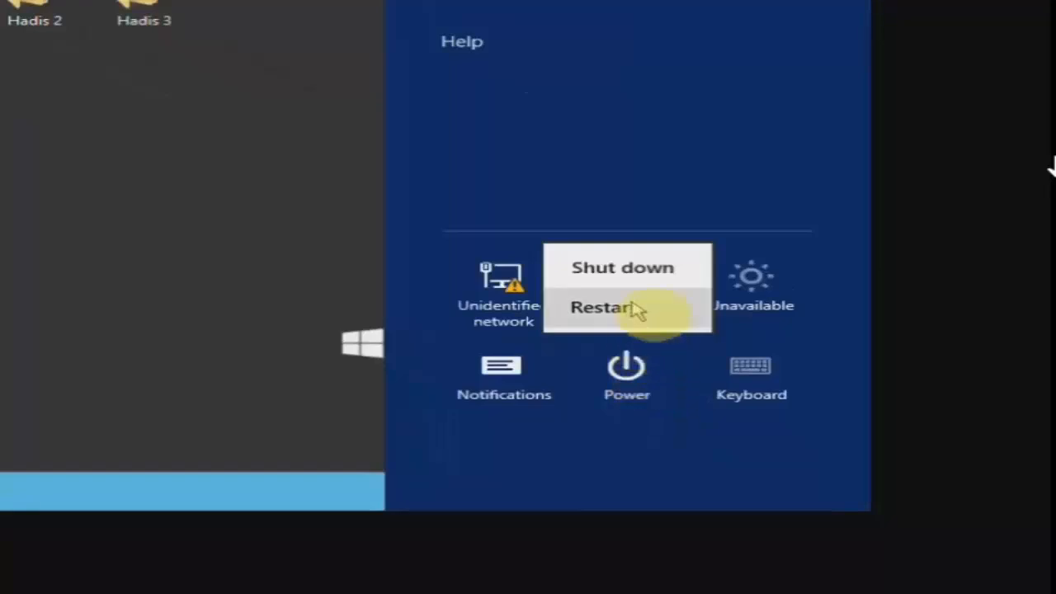
pyautogui.click(648, 279)
pyautogui.click(632, 246)
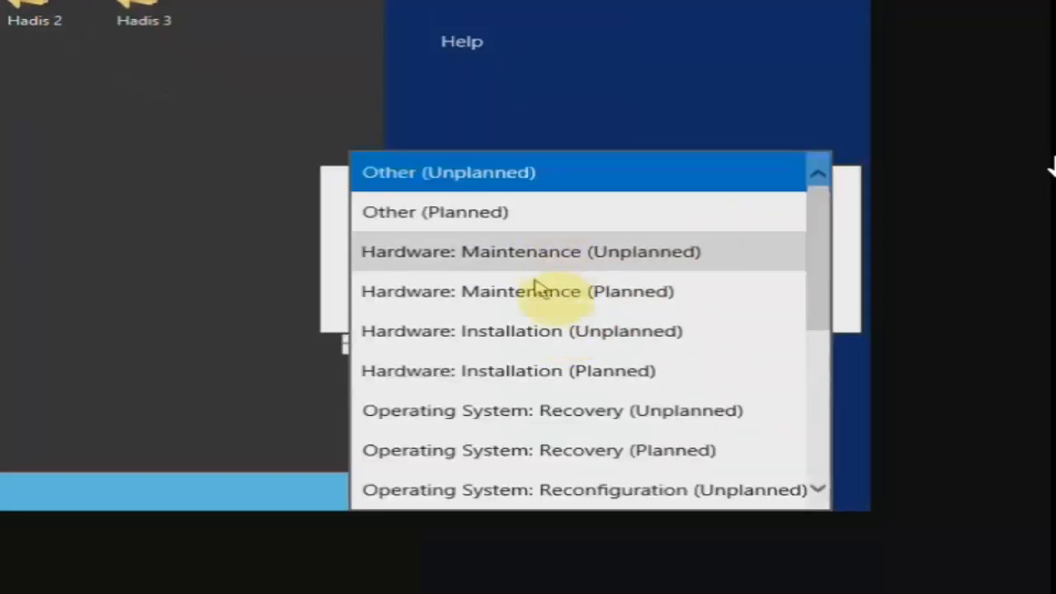
pyautogui.click(546, 332)
pyautogui.click(719, 301)
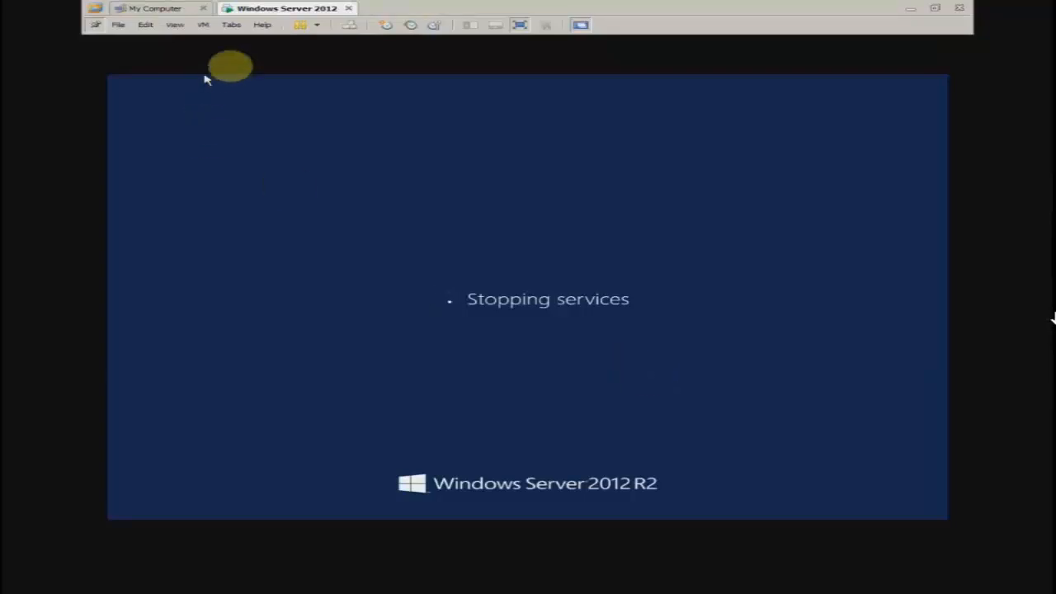
# Step: Bring up the virtual machine's snapshot commands and saved snapshots while the guest is shutting down
pyautogui.click(203, 24)
pyautogui.moveTo(261, 100)
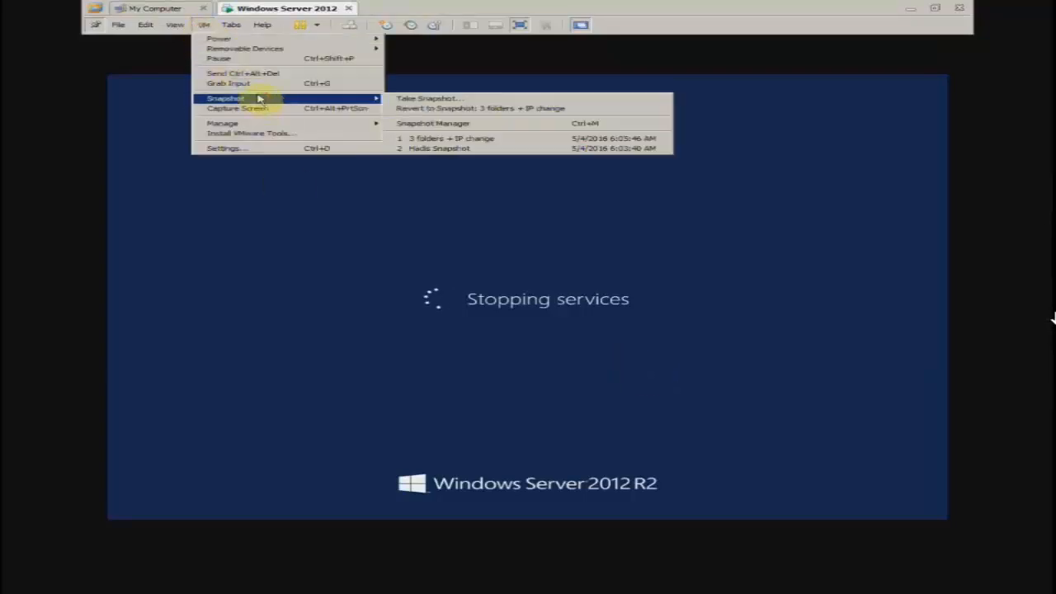